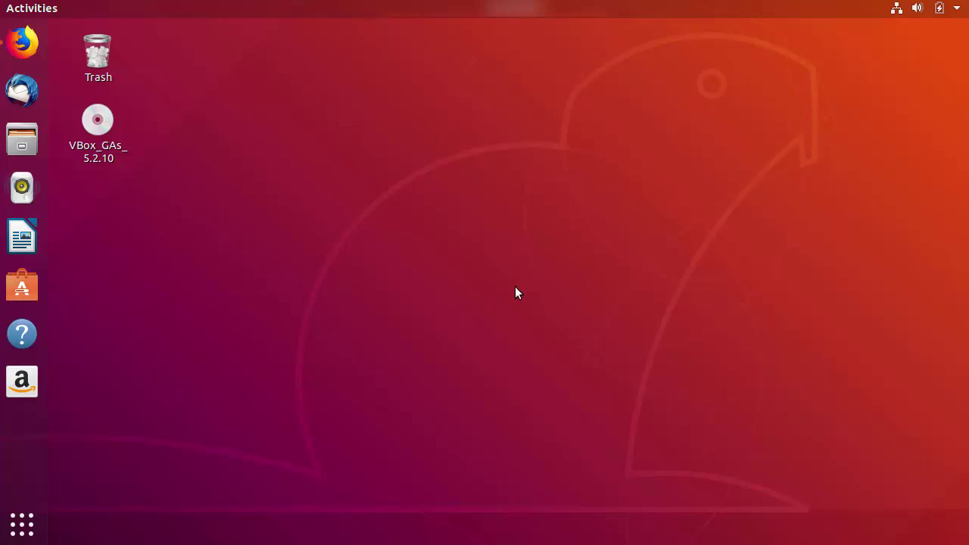
Step: Launch Firefox from the Ubuntu dock
left_click(22, 43)
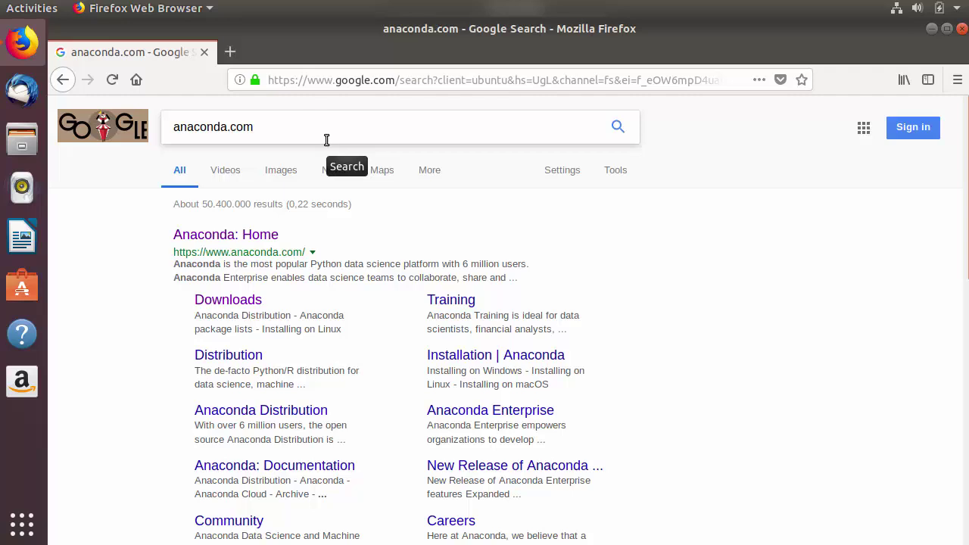
Step: Go to the 'Anaconda: Home' page at anaconda.com from the Google results
left_click(249, 238)
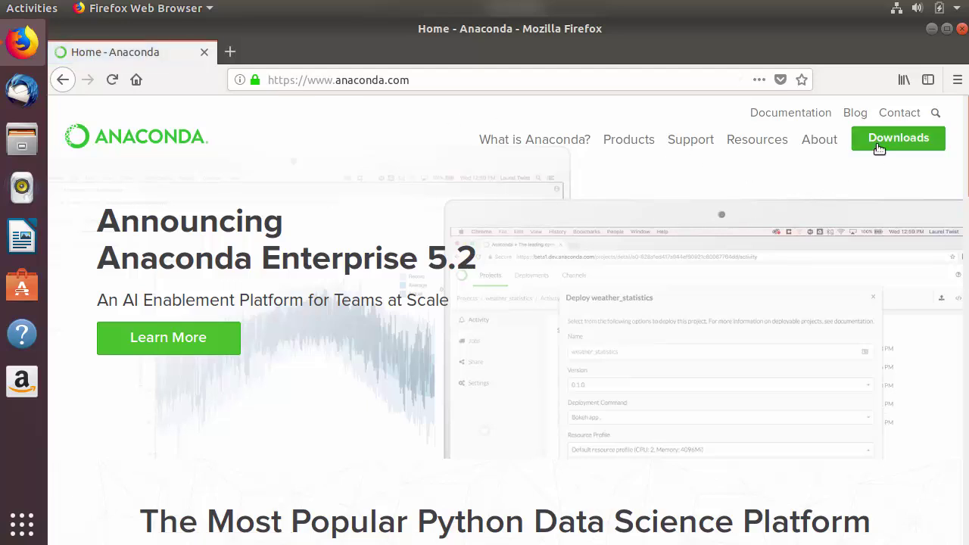
Step: Start downloading the Python 3.6 Linux installer Anaconda3-5.2.0-Linux-x86_64.sh from the Downloads page
left_click(904, 144)
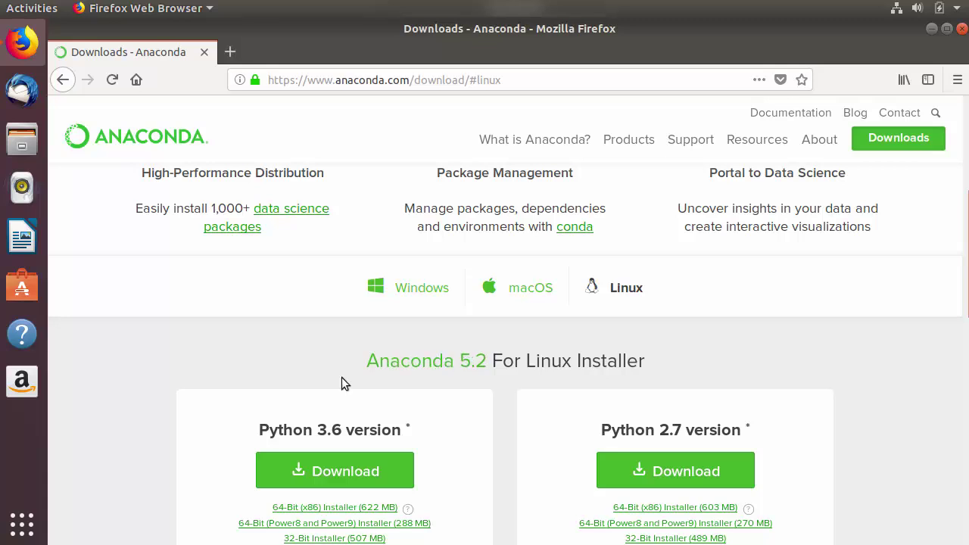
scroll(454, 371, "down", 2)
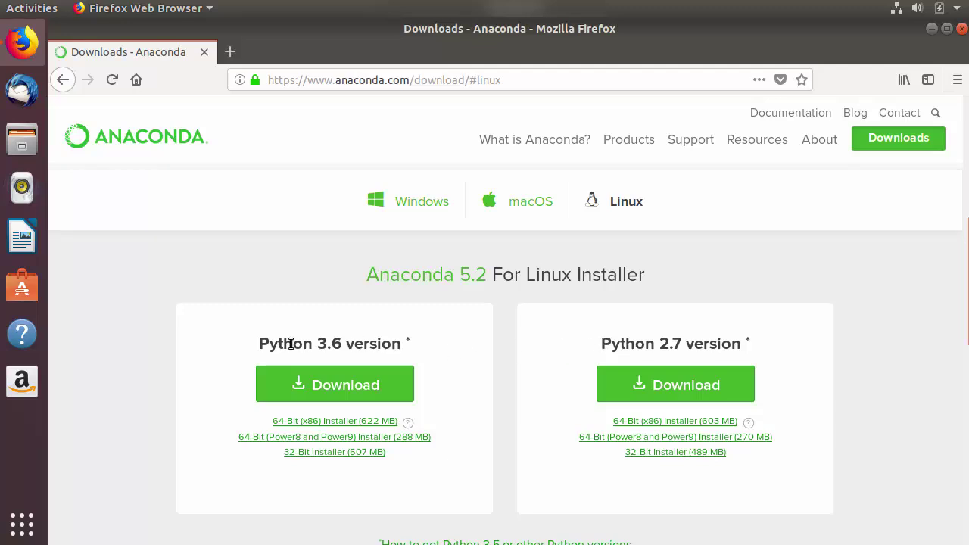
left_click(317, 384)
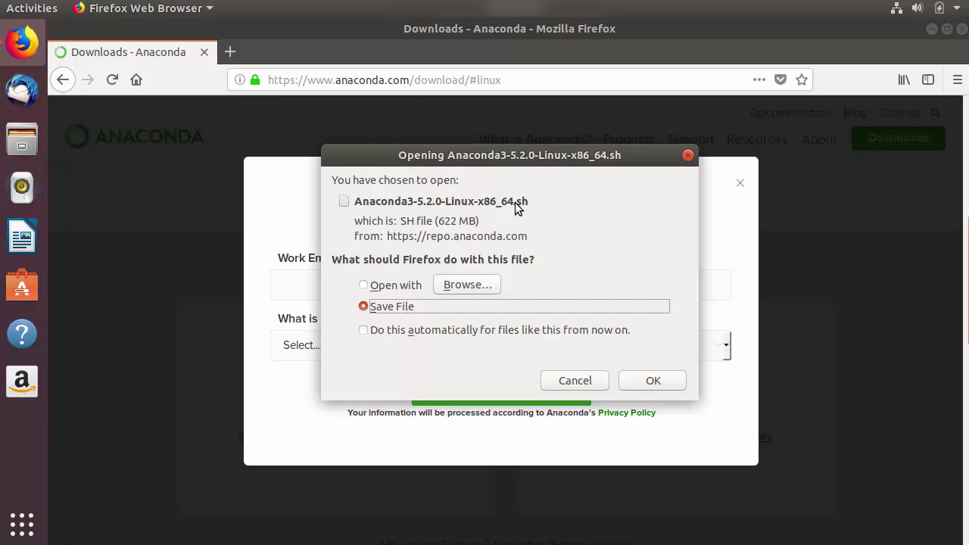
Step: Save the 622 MB installer, dismiss the thank-you popup, and confirm the download completed
left_click(634, 387)
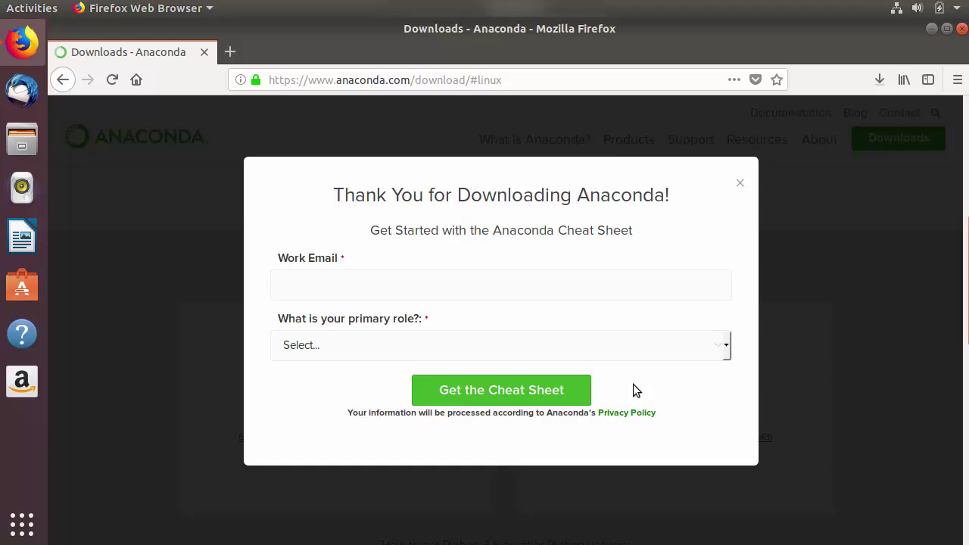
left_click(740, 184)
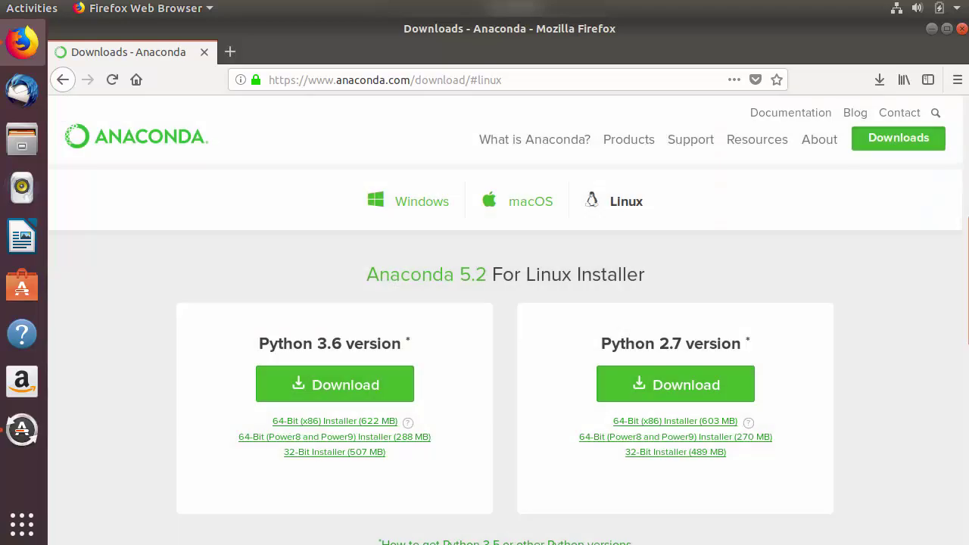
left_click(879, 80)
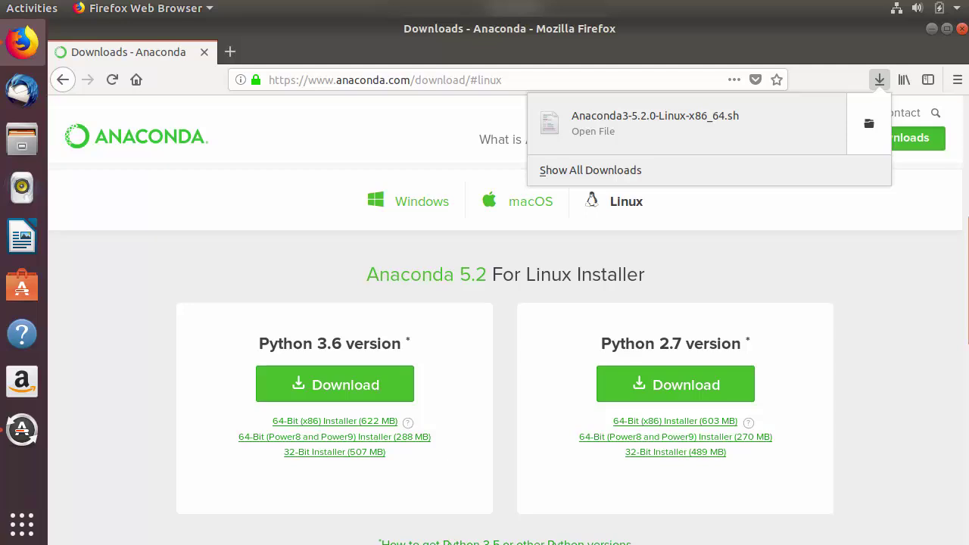
scroll(506, 318, "up", 1)
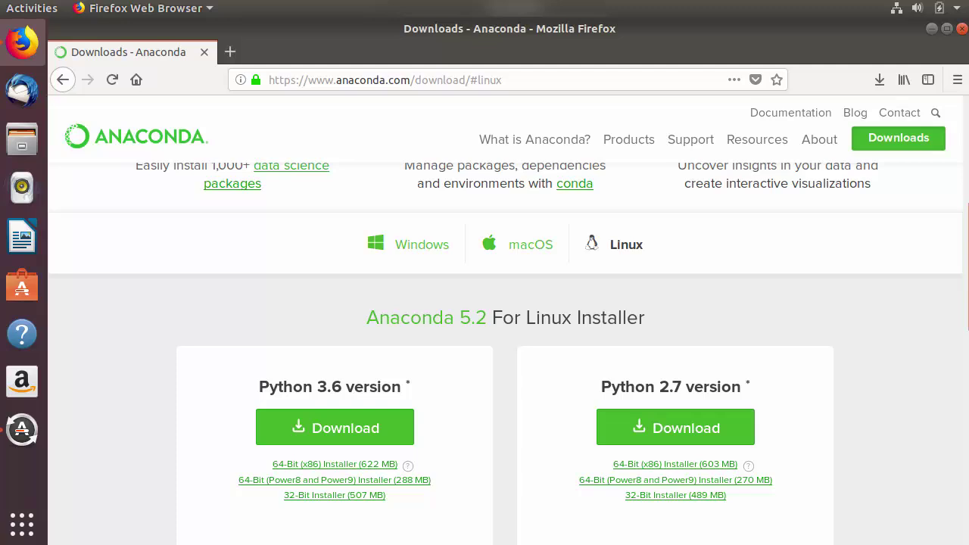
scroll(506, 369, "down", 5)
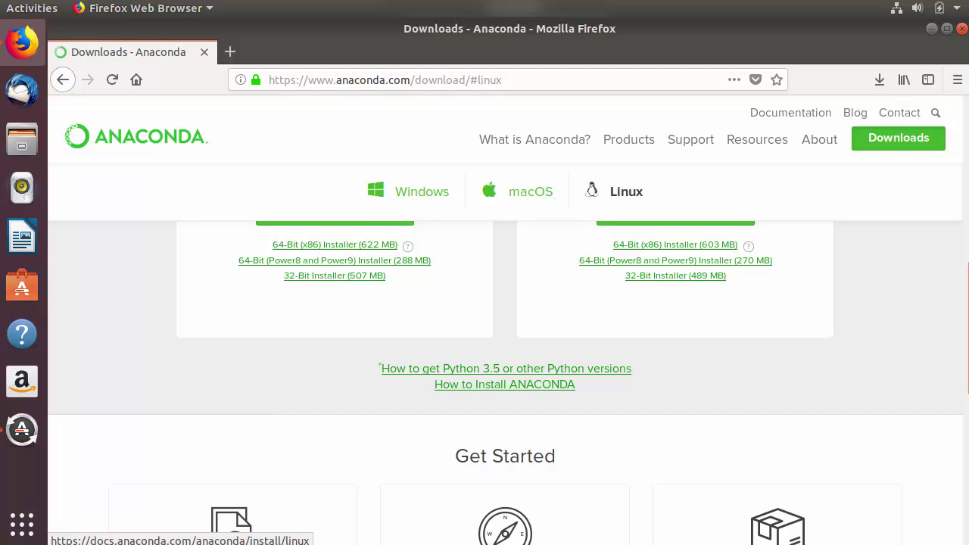
Step: Open the Anaconda 'Installing on Linux' documentation and scroll to the install commands
left_click(504, 383)
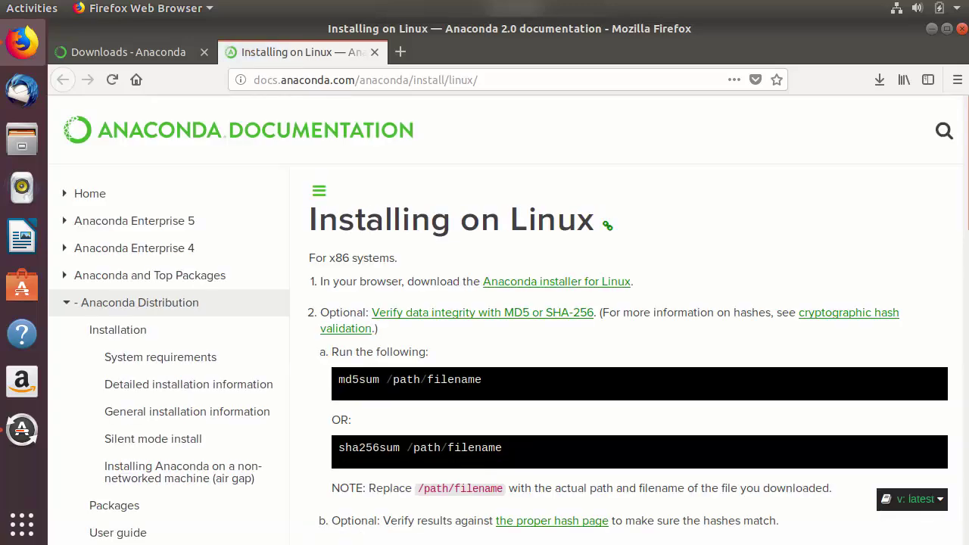
scroll(506, 326, "down", 1)
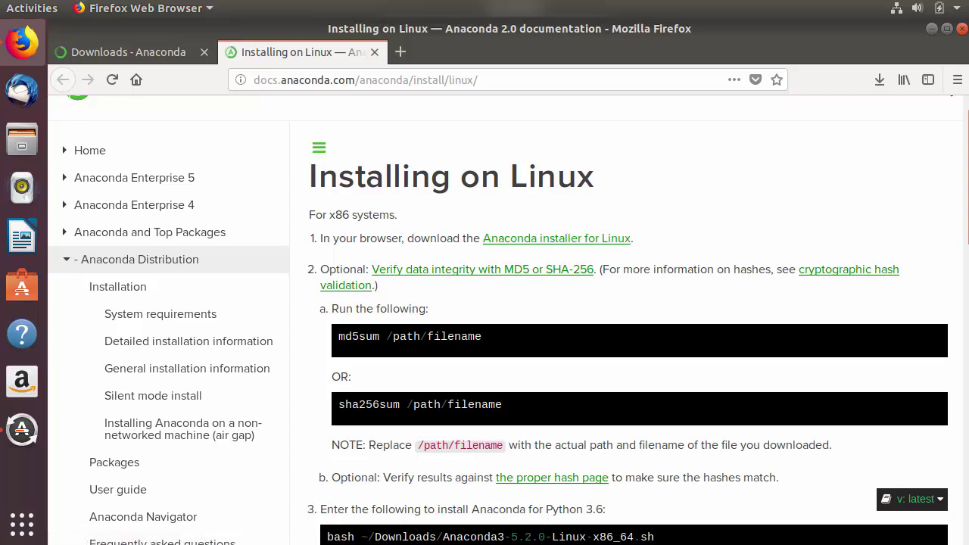
scroll(359, 293, "down", 1)
double_click(358, 293)
scroll(629, 318, "down", 3)
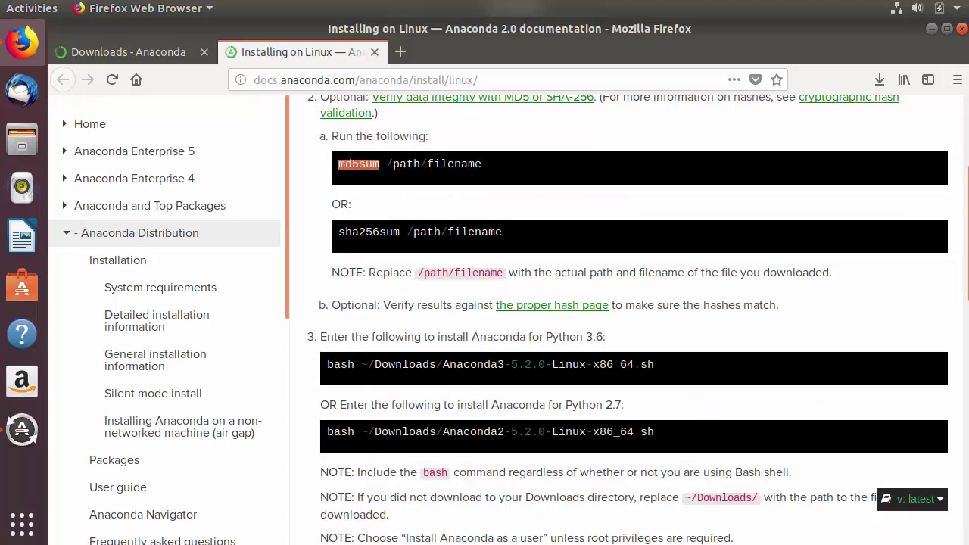
Step: Copy the Python 3.6 bash install command and open a terminal with Ctrl+Alt+T
double_click(341, 365)
left_click(444, 376)
triple_click(341, 364)
key("ctrl+alt+t")
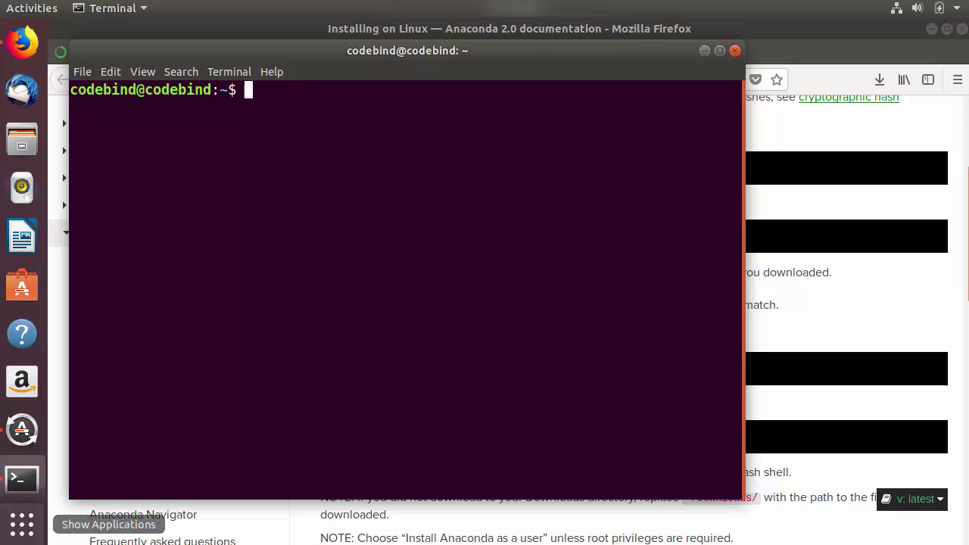
Step: Launch Terminal via the 'te' app search, enlarge and reposition it, and paste the install command
left_click(22, 524)
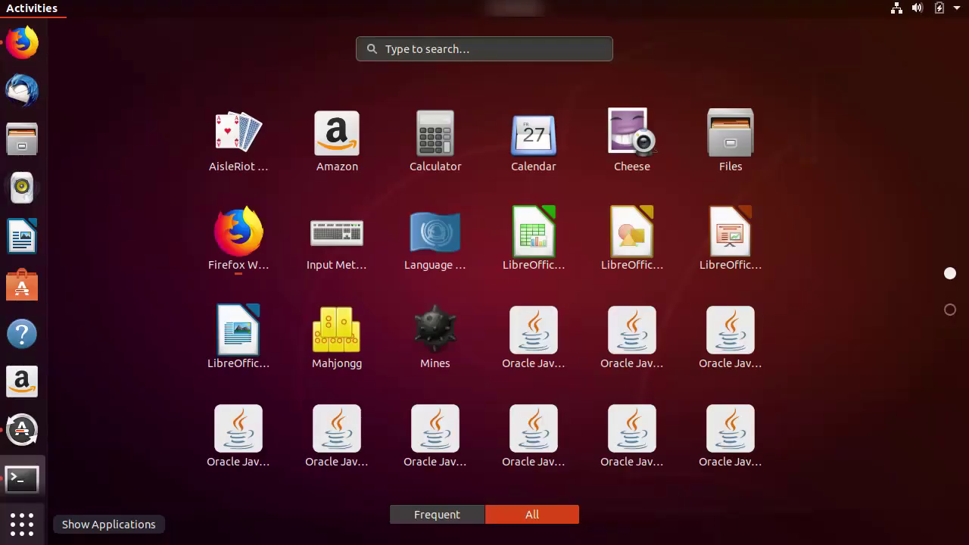
type("t")
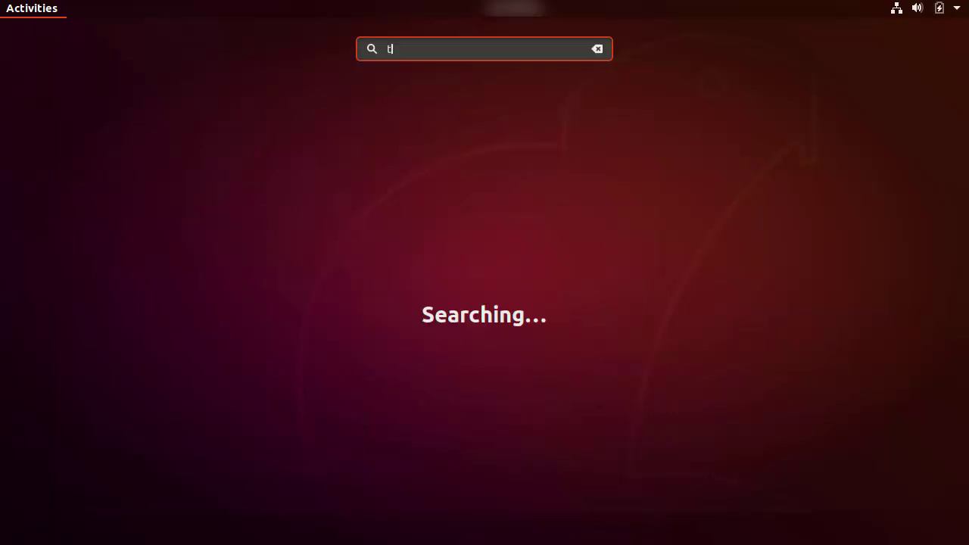
type("e")
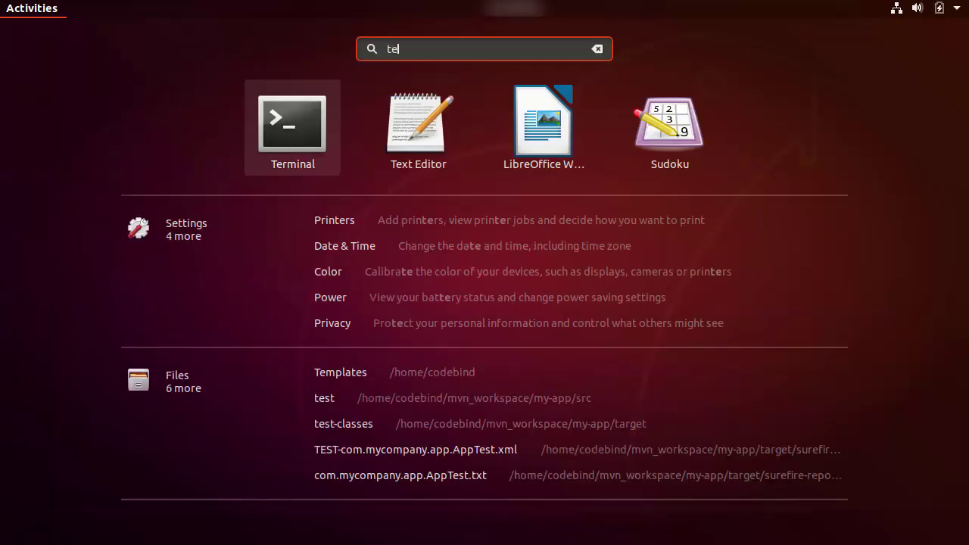
key("Return")
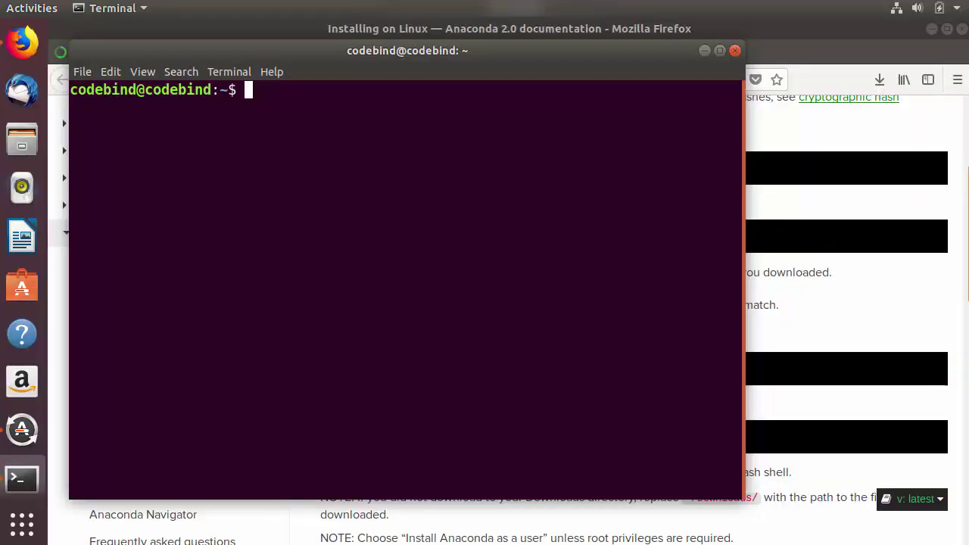
left_click_drag(744, 500, 854, 534)
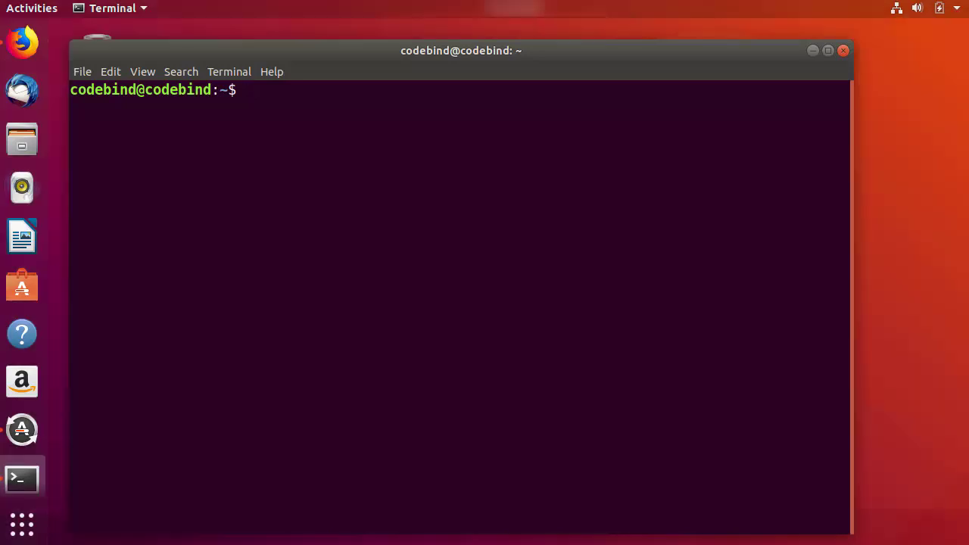
left_click_drag(461, 50, 530, 28)
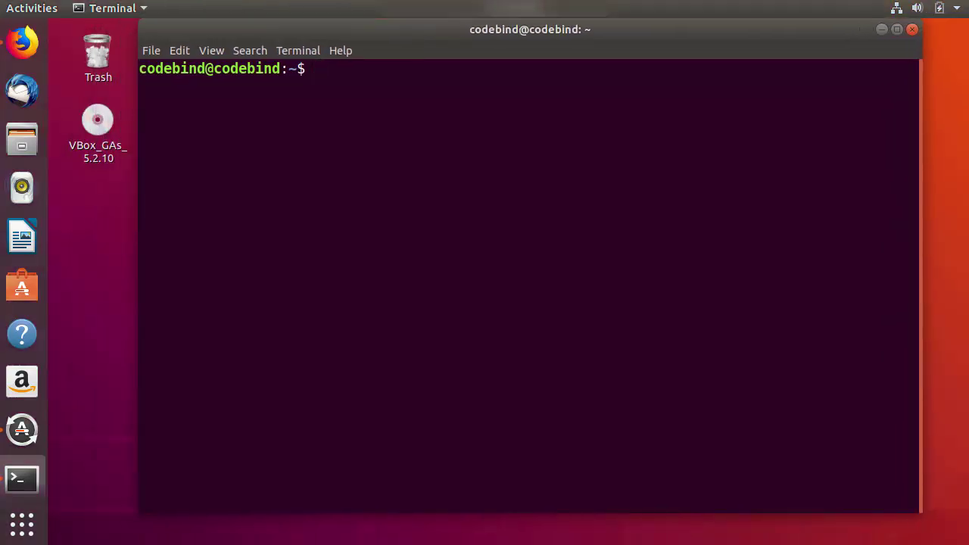
type("bash ~/Downloads/Anaconda3-5.2.0-Linux-x86_64.sh")
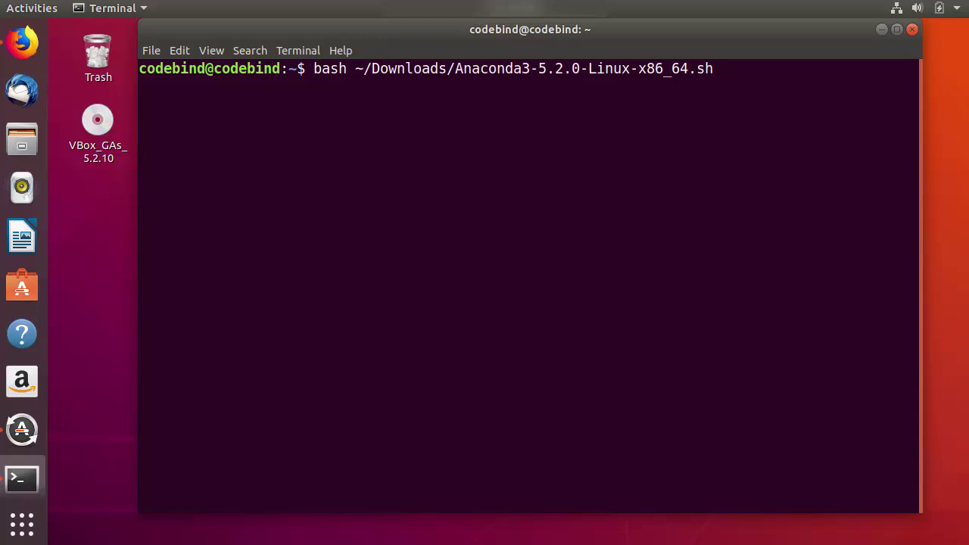
Step: Run bash ~/Downloads/Anaconda3-5.2.0-Linux-x86_64.sh to start the Anaconda3 5.2.0 installer
left_click_drag(371, 69, 446, 69)
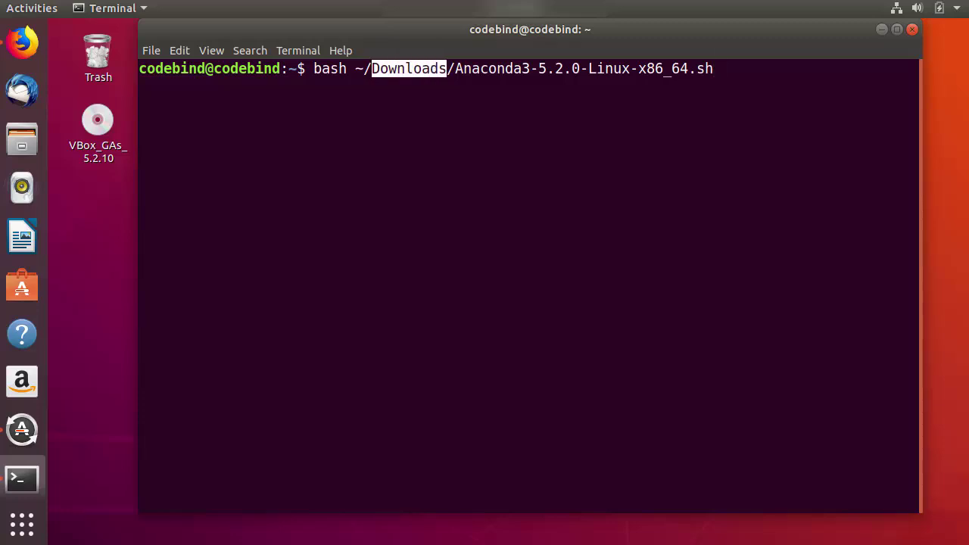
left_click(447, 69)
double_click(447, 69)
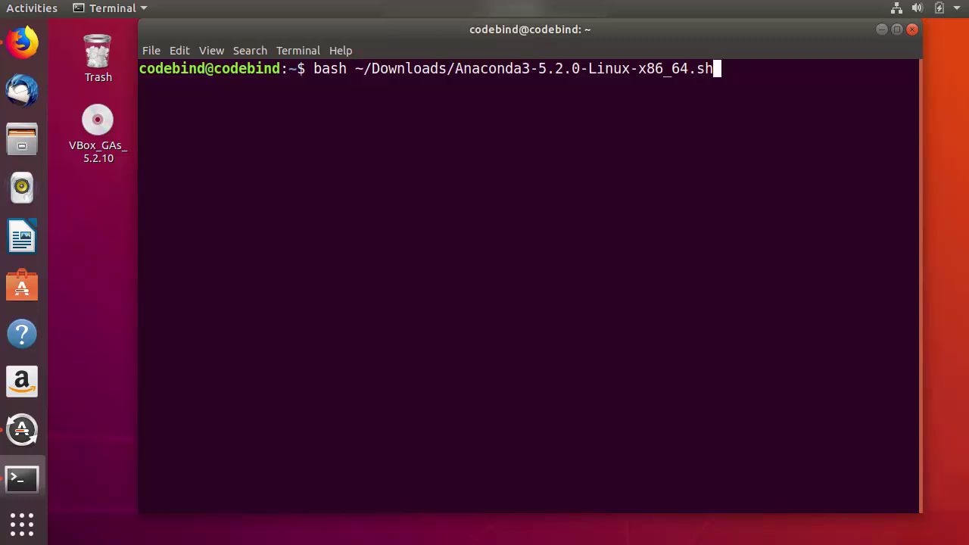
key("Return")
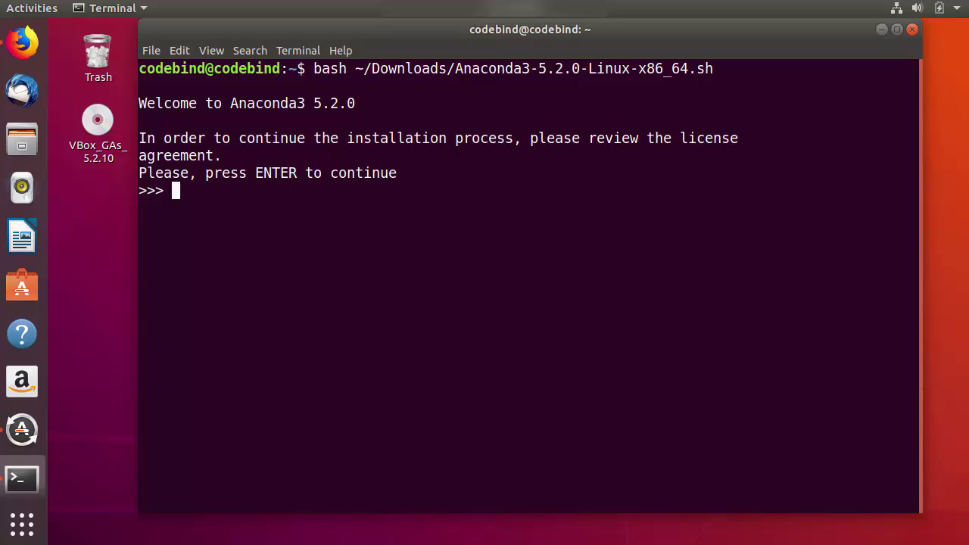
Step: Page through the license, accept it with 'yes', and keep the default /home/codebind/anaconda3 location
key("Return")
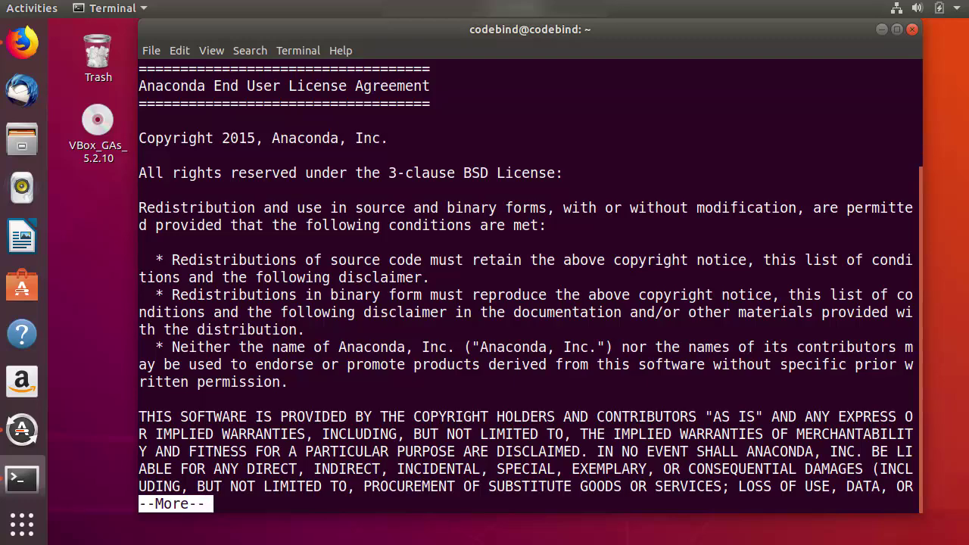
key("Return")
key("Return")
key("Return")
key("Return")
key("Return")
key("Return")
key("Return")
key("Return")
key("Return")
key("Return")
key("Return")
key("Return")
key("Return")
key("Return")
key("Return")
key("Return")
key("Return")
key("Return")
key("Return")
key("Return")
key("Return")
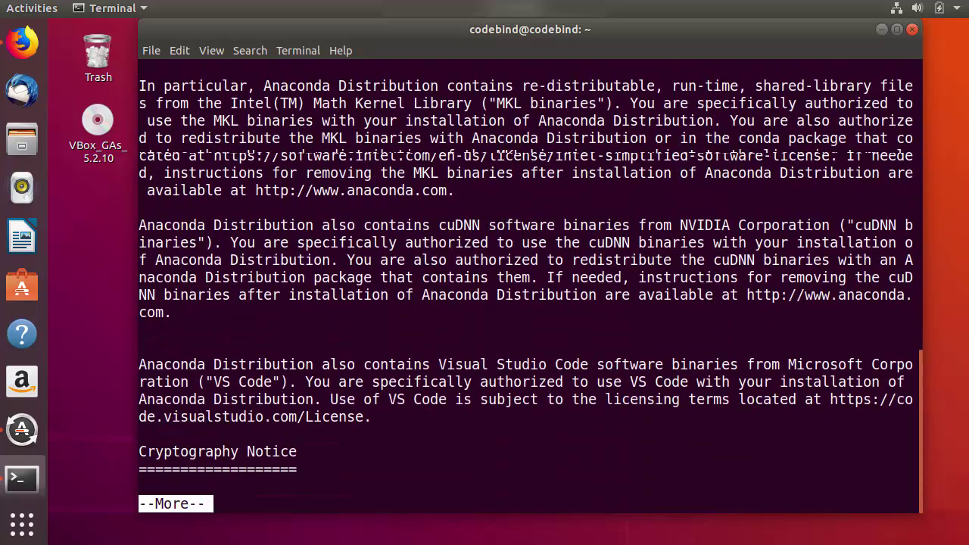
key("Return")
key("Return")
key("Return")
key("Return")
key("Return")
key("Return")
key("Return")
key("Return")
key("Return")
key("Return")
key("Return")
key("Return")
key("Return")
key("Return")
key("Return")
key("Return")
key("Return")
key("Return")
key("Return")
key("Return")
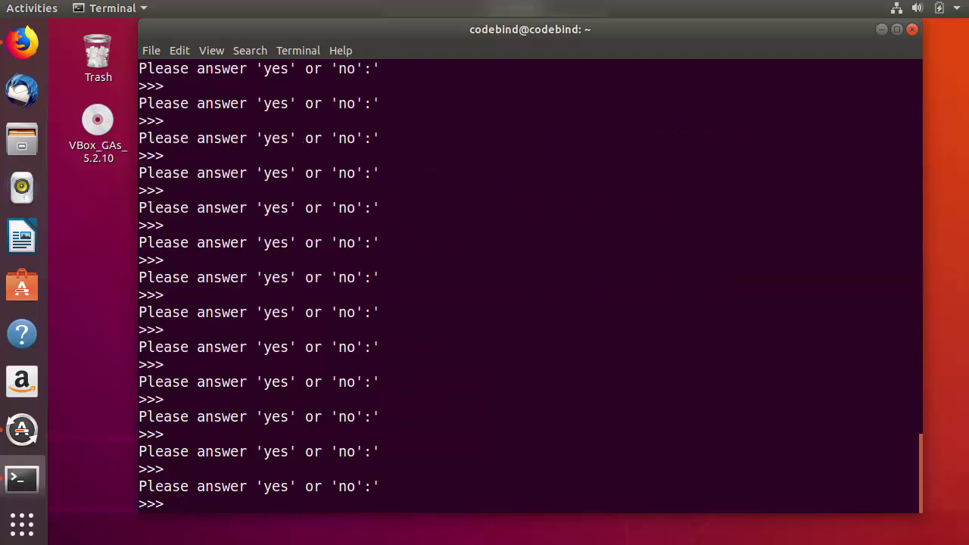
type("yes")
key("Return")
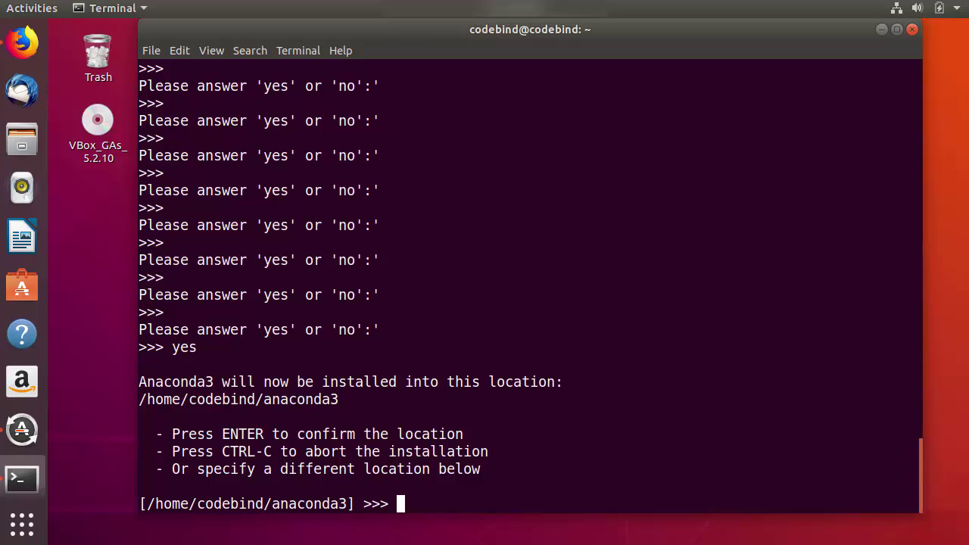
double_click(238, 399)
key("Return")
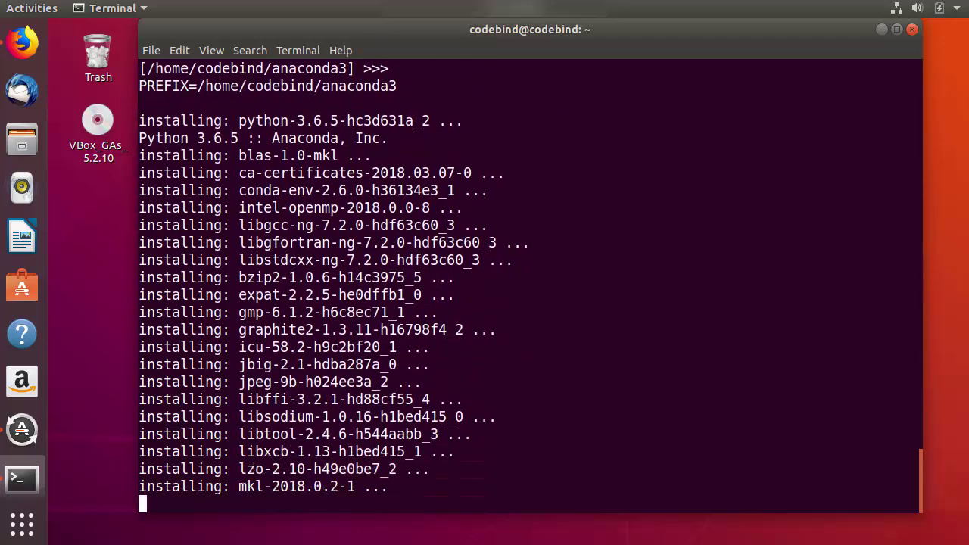
Step: Decline adding Anaconda3 to PATH and inspect the suggested export PATH line
key("Return")
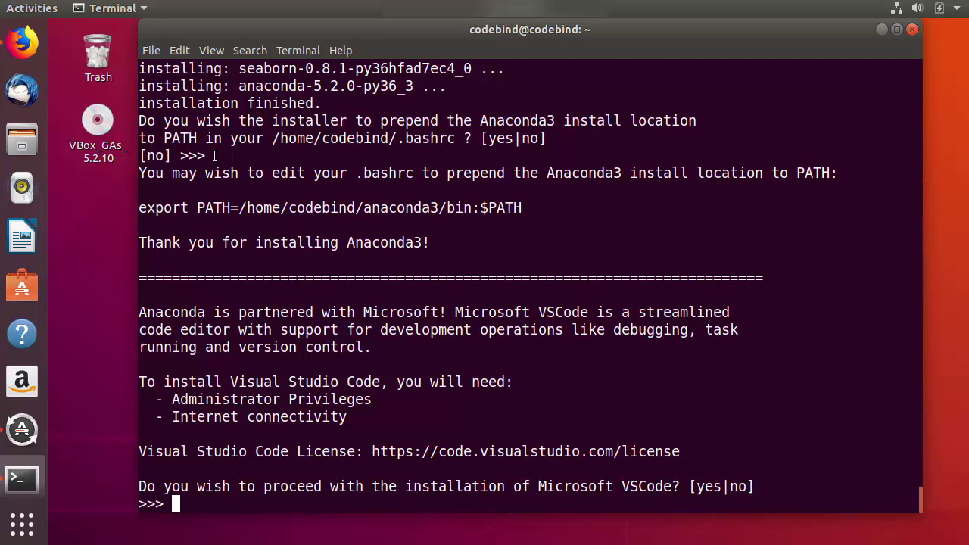
triple_click(243, 208)
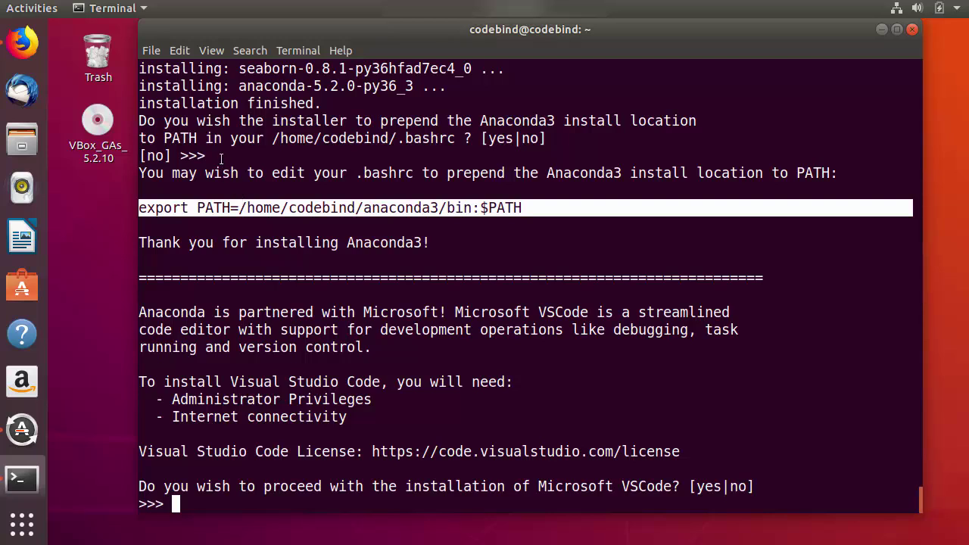
left_click(222, 157)
triple_click(230, 208)
left_click(230, 208)
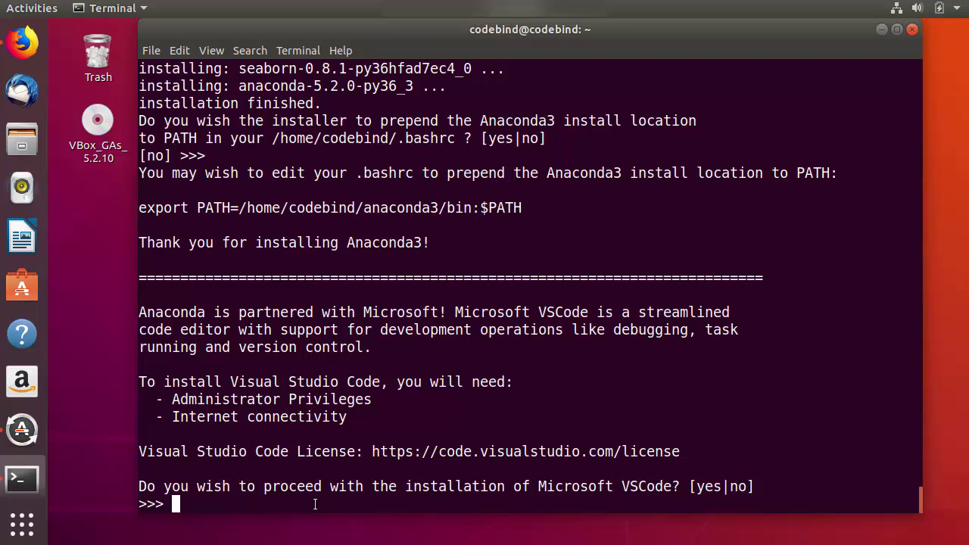
Step: Answer 'no' to installing Microsoft VSCode
type("yes")
key("BackSpace")
key("BackSpace")
key("BackSpace")
type("no")
key("Return")
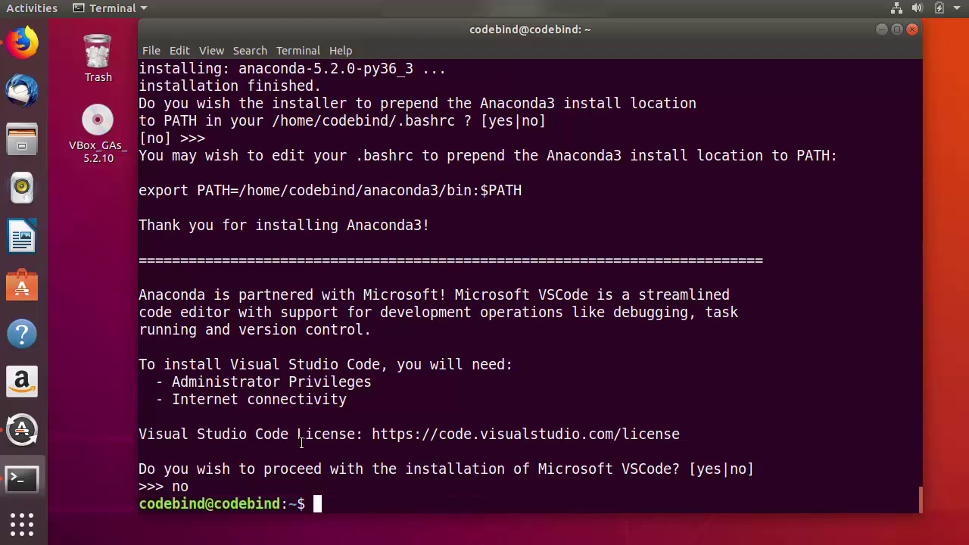
Step: Copy the /home/codebind/.bashrc path and enter the command gedit /home/codebind/.bashrc
double_click(233, 136)
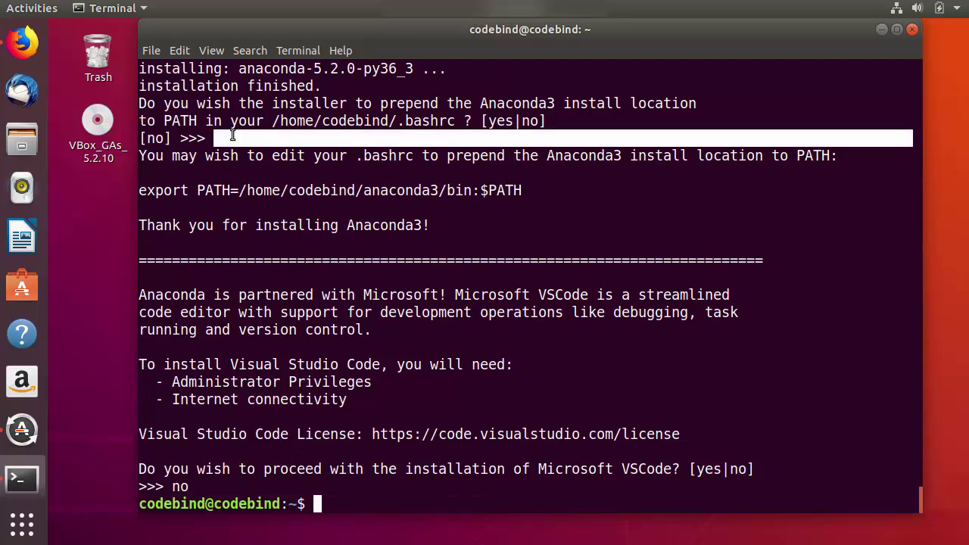
left_click(453, 119)
left_click_drag(455, 120, 274, 121)
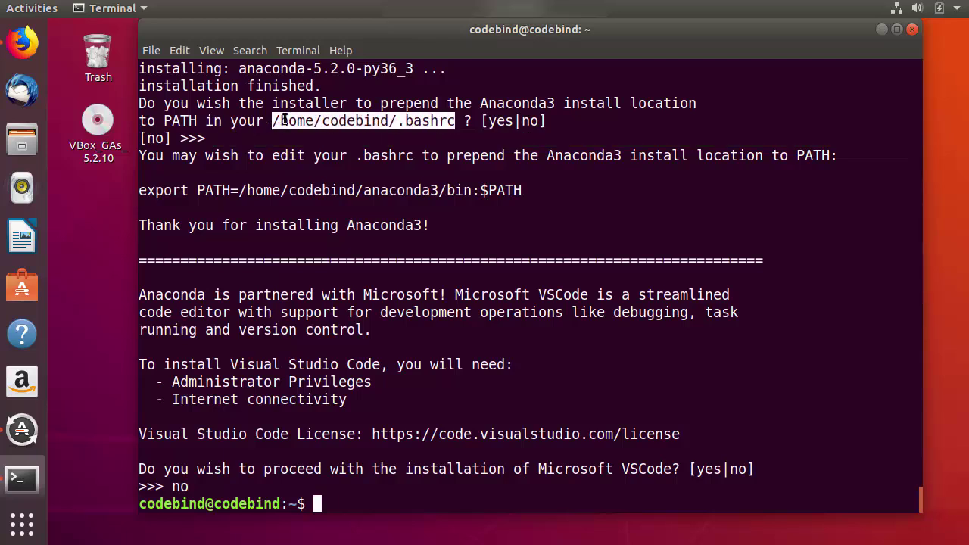
right_click(287, 123)
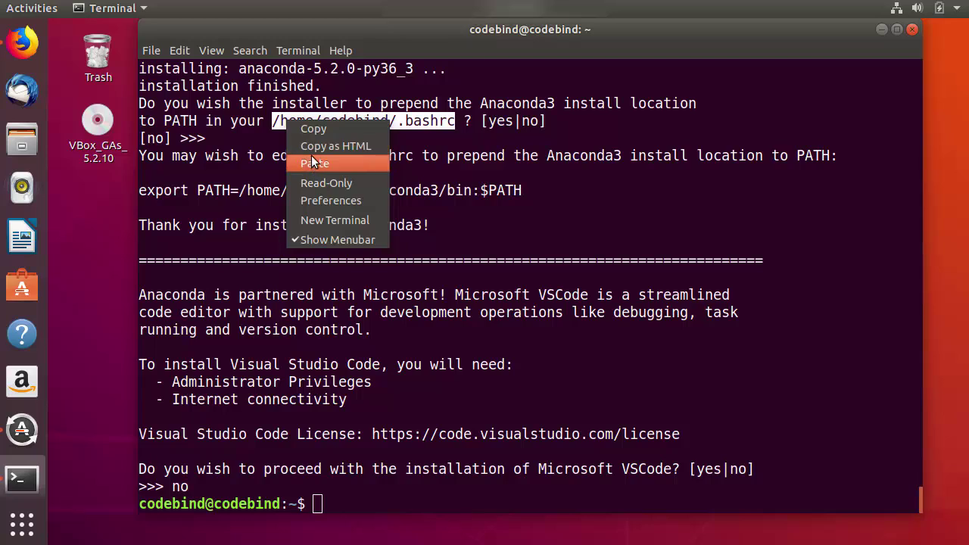
left_click(312, 130)
left_click(380, 490)
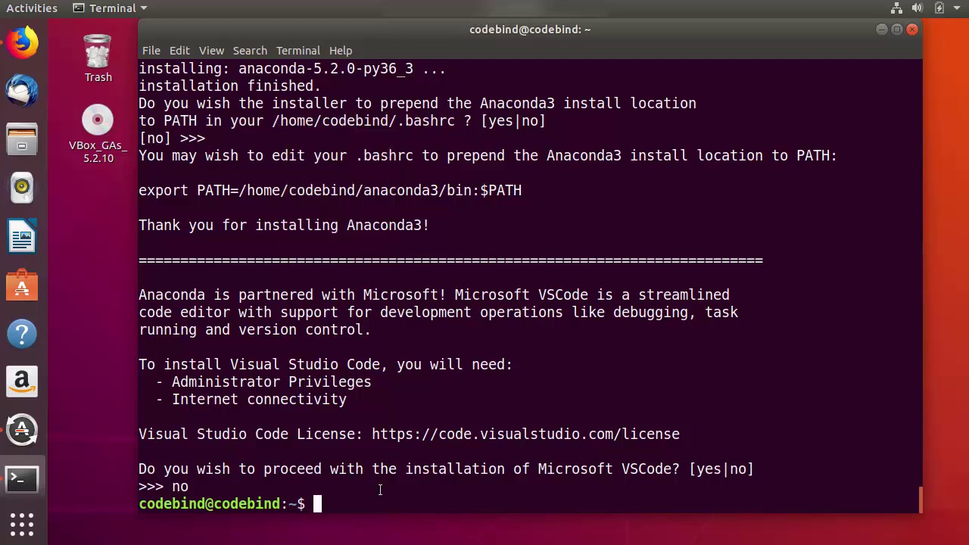
type("gedit")
key("ctrl+shift+v")
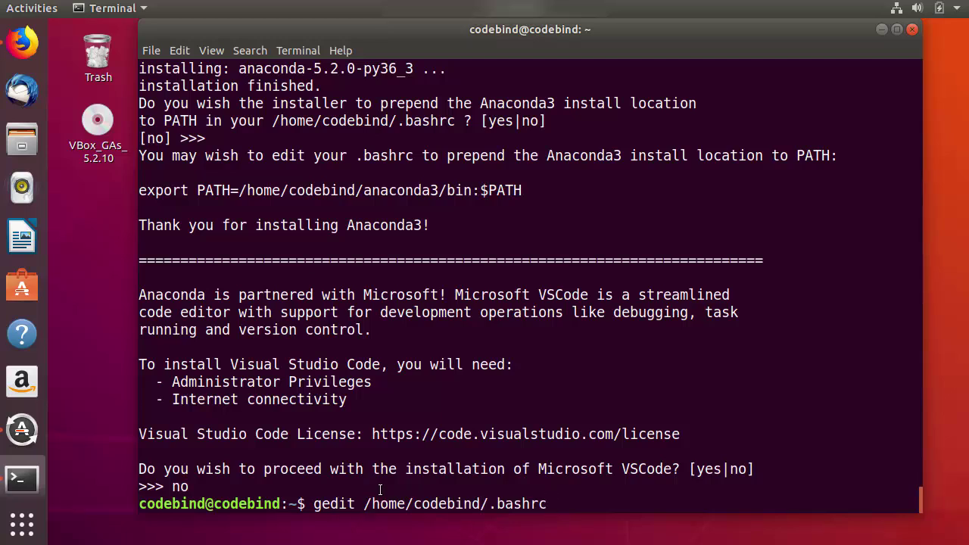
Step: Open .bashrc in gedit and copy the export PATH=/home/codebind/anaconda3/bin:$PATH line from the terminal
key("Return")
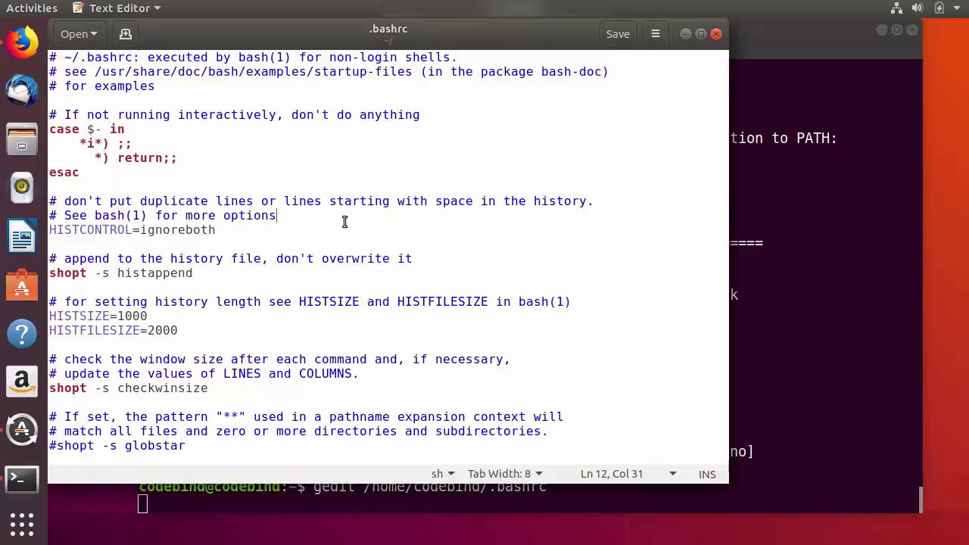
scroll(345, 221, "down", 20)
left_click(258, 287)
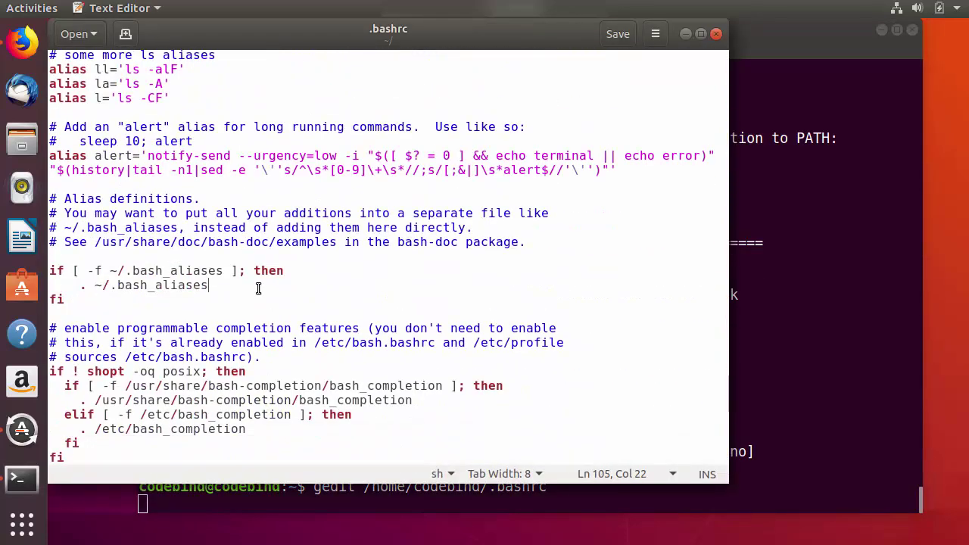
left_click(767, 317)
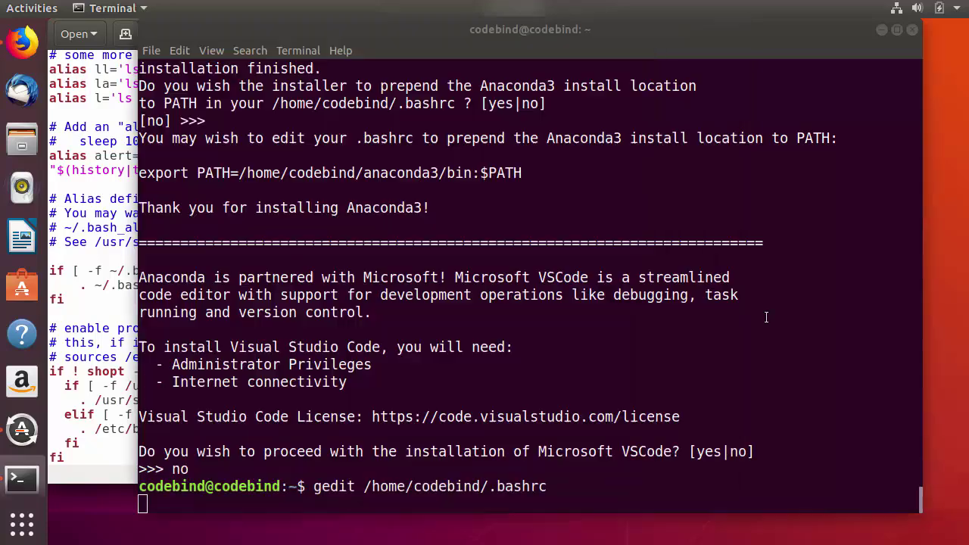
double_click(337, 174)
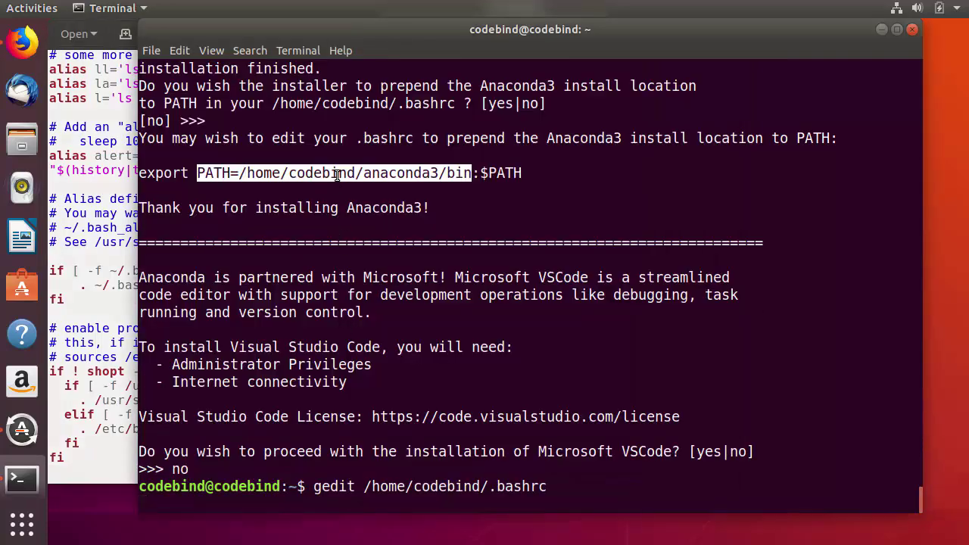
triple_click(337, 174)
right_click(338, 177)
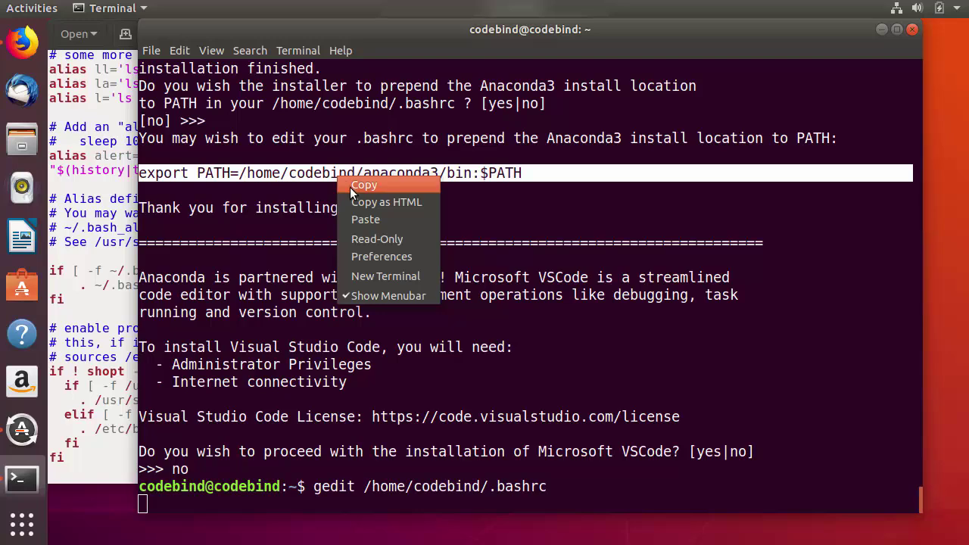
left_click(350, 188)
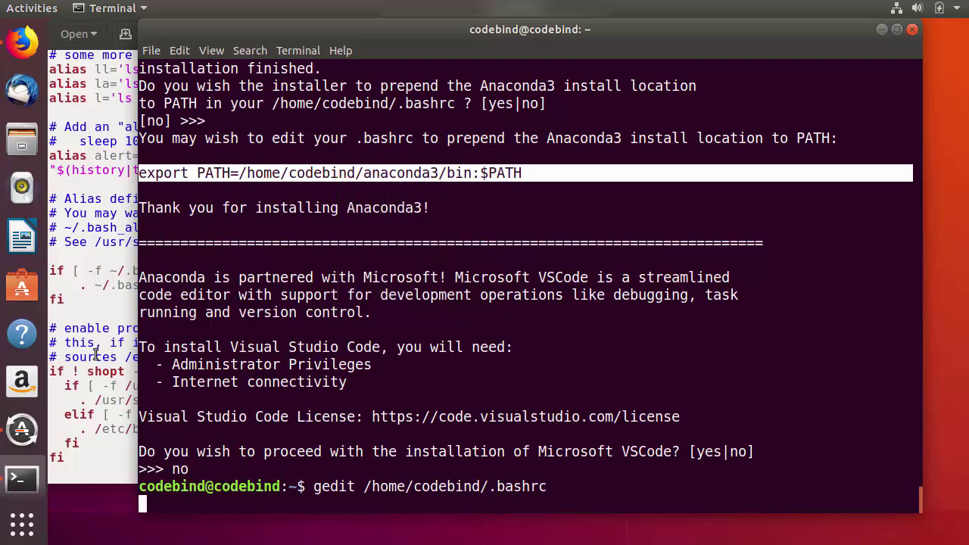
Step: Paste the export PATH line at the end of .bashrc, save the file and close gedit
left_click(77, 469)
left_click(104, 460)
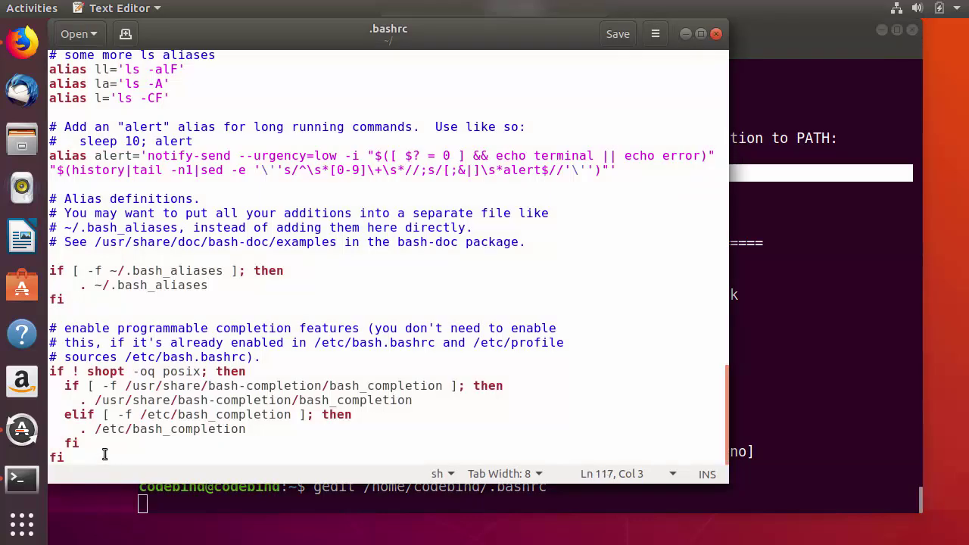
key("Return")
key("Return")
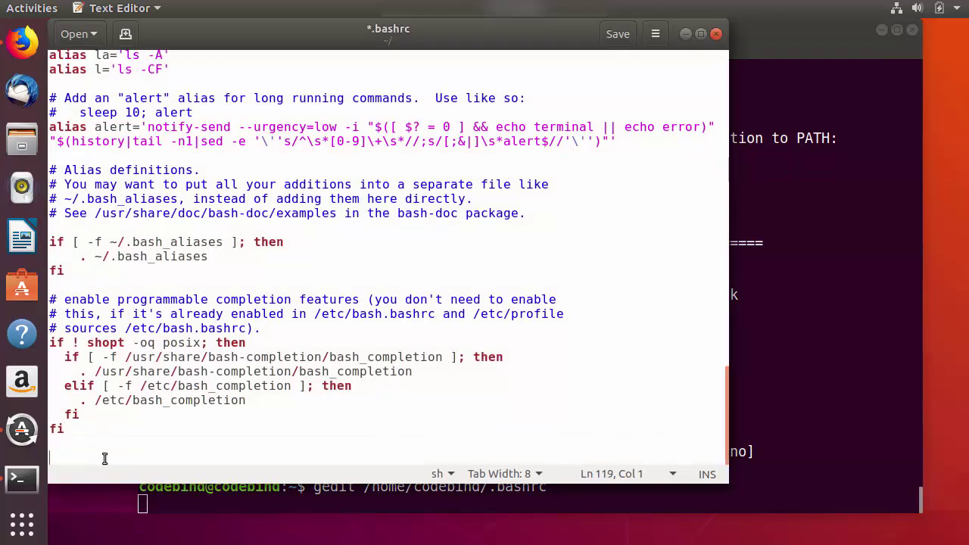
key("ctrl+v")
key("ctrl+s")
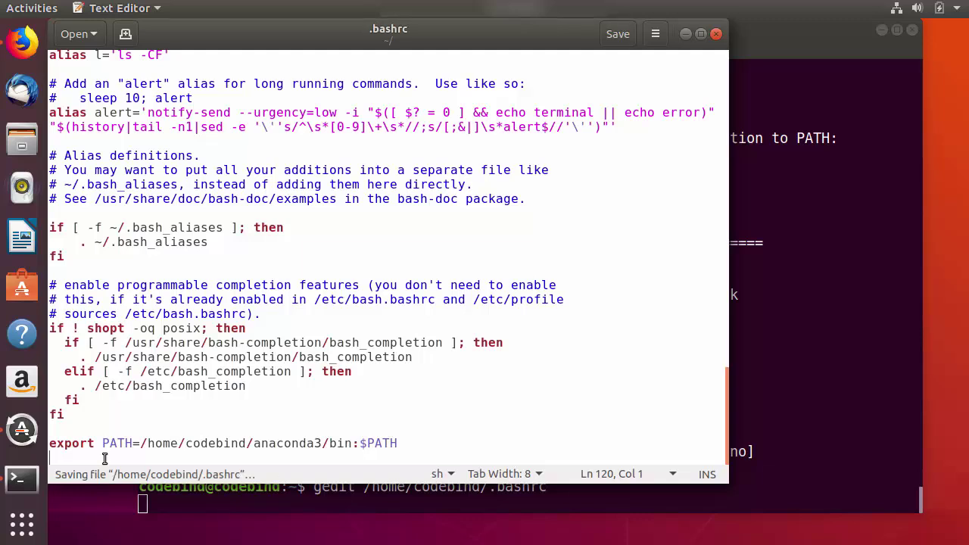
left_click(250, 387)
triple_click(209, 444)
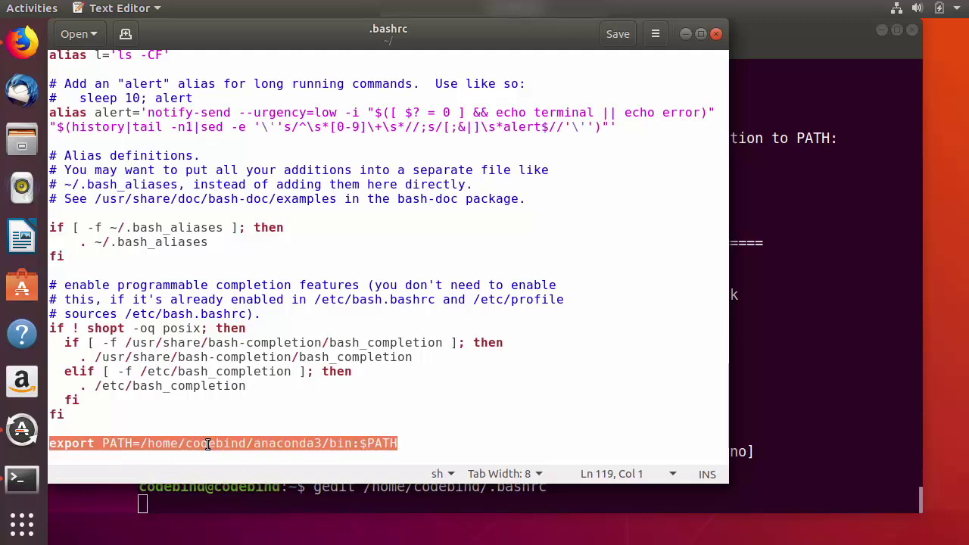
key("alt+Tab")
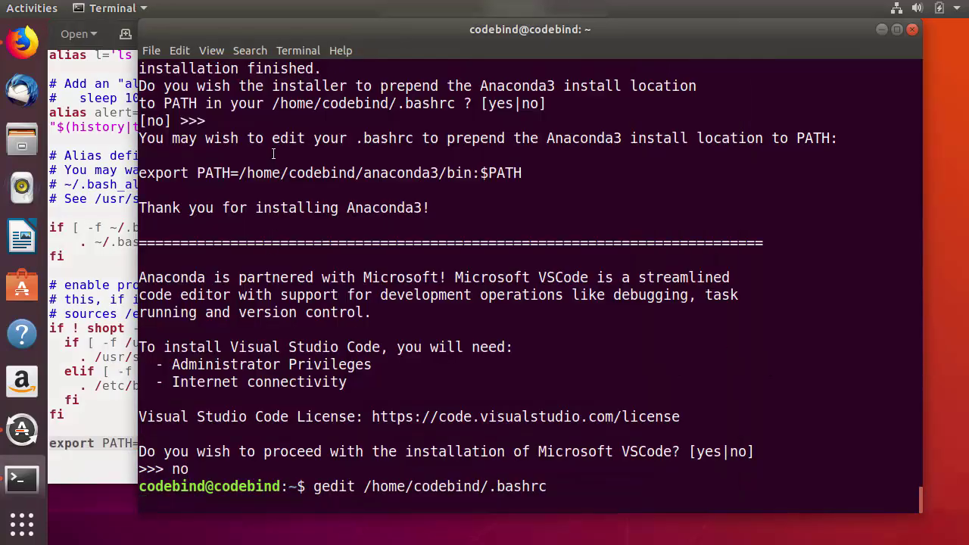
double_click(250, 120)
key("alt+Tab")
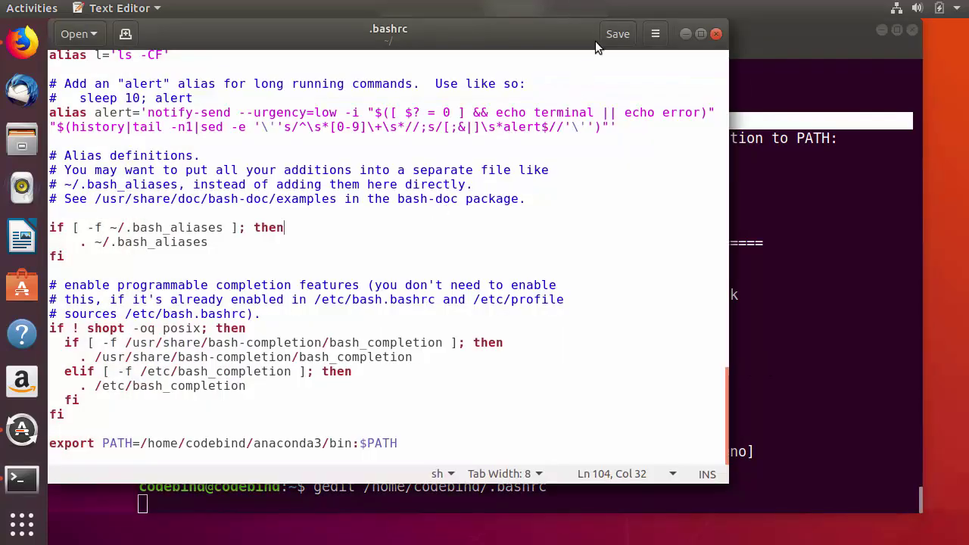
left_click(614, 34)
left_click(716, 33)
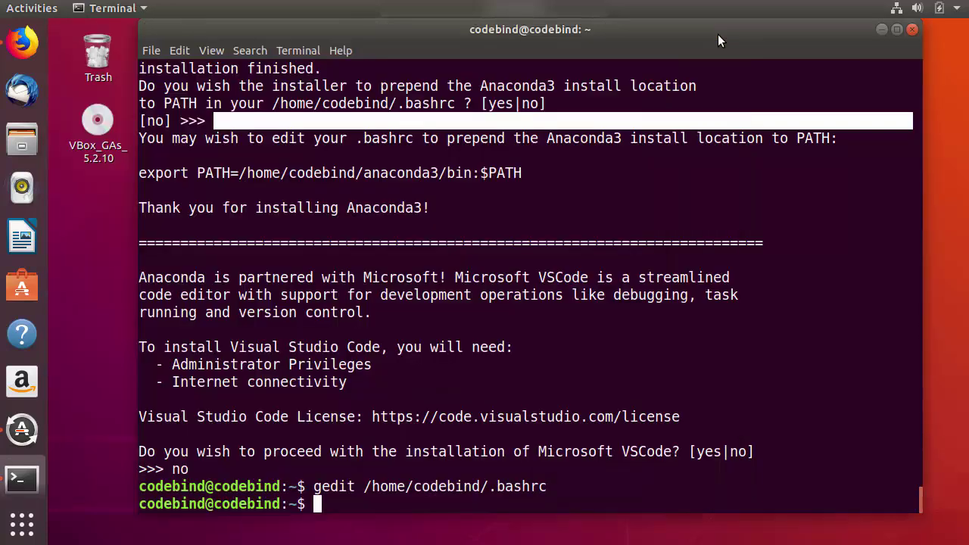
Step: Review the final steps of the Anaconda Linux install guide in Firefox, then return to the terminal
left_click(22, 42)
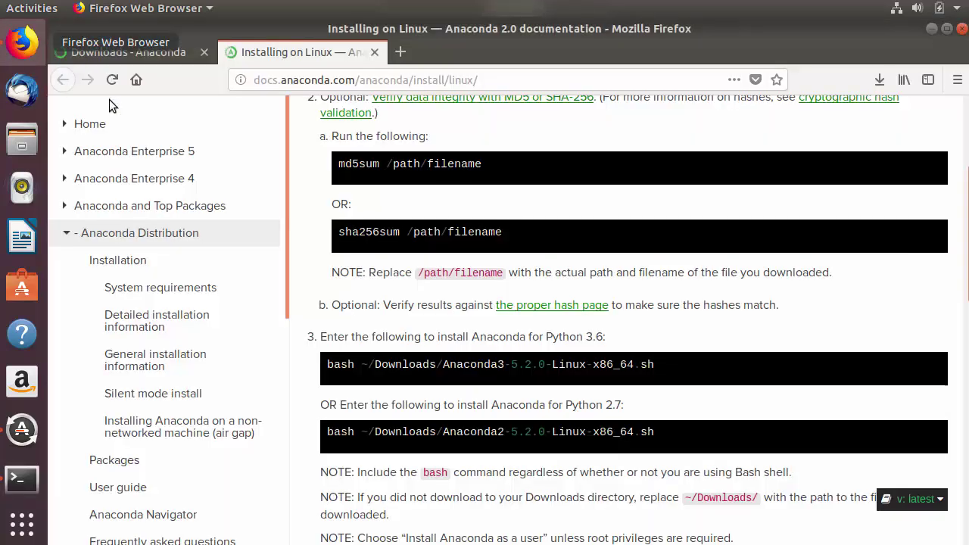
scroll(595, 266, "down", 5)
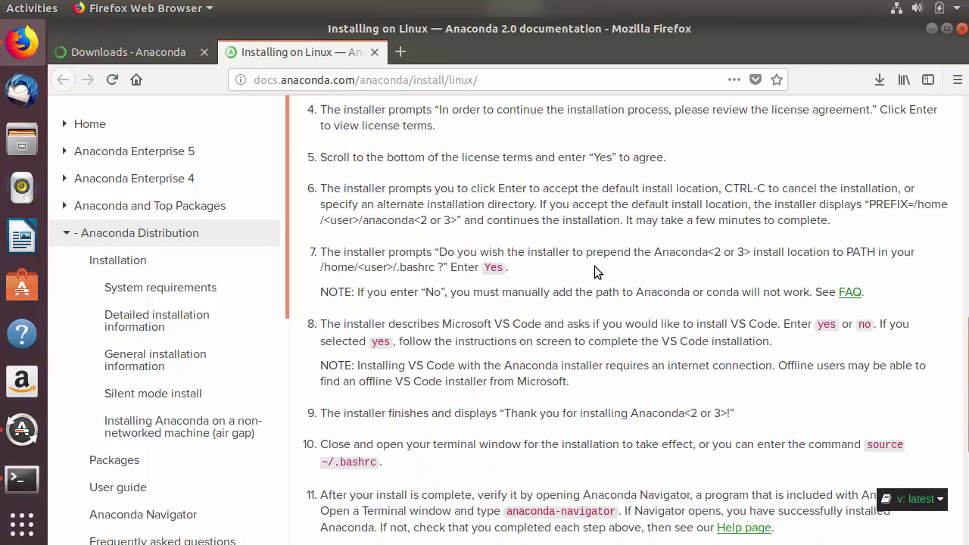
scroll(594, 266, "down", 4)
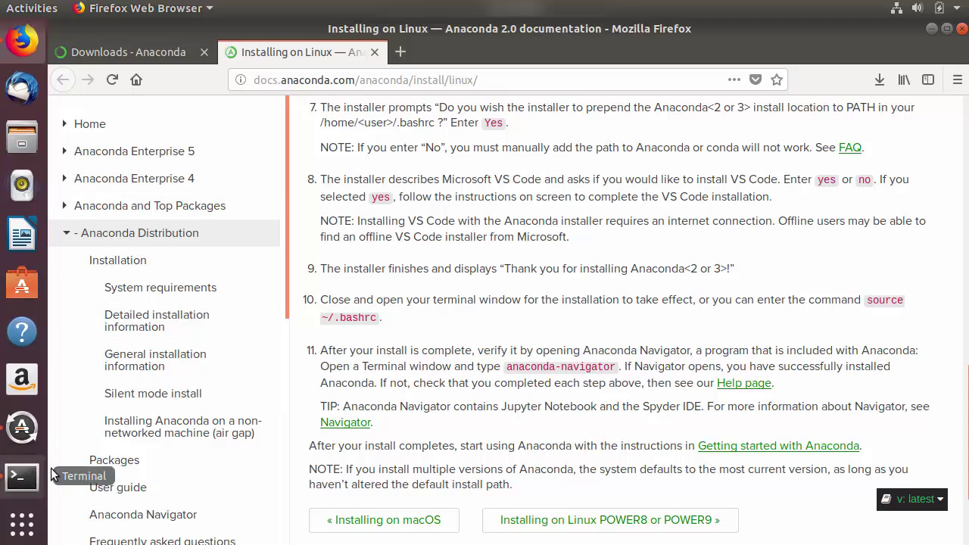
left_click(22, 478)
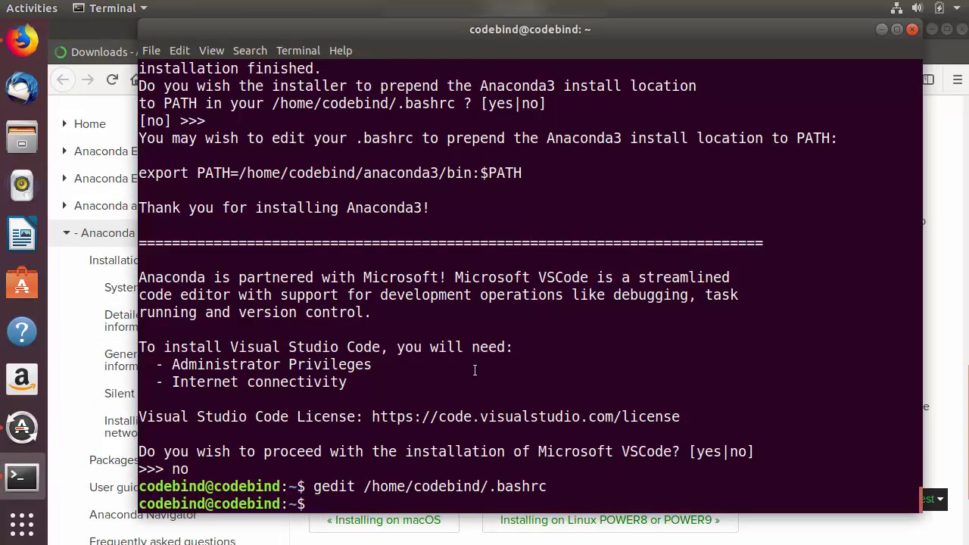
Step: Run source /home/codebind/.bashrc, pasting the full path from the earlier gedit command
type("source")
double_click(422, 489)
triple_click(422, 489)
double_click(422, 489)
left_click(423, 505)
type(".b")
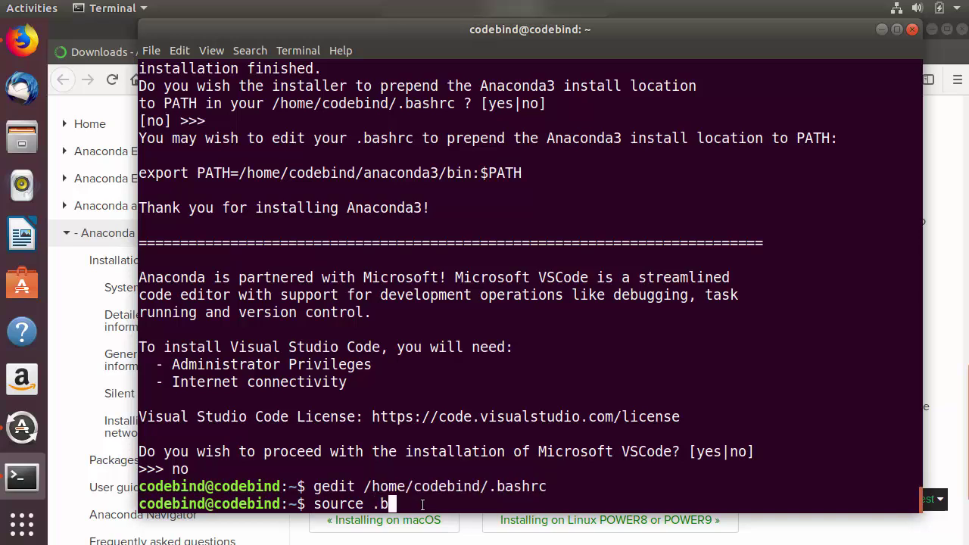
type("ashrc")
double_click(398, 506)
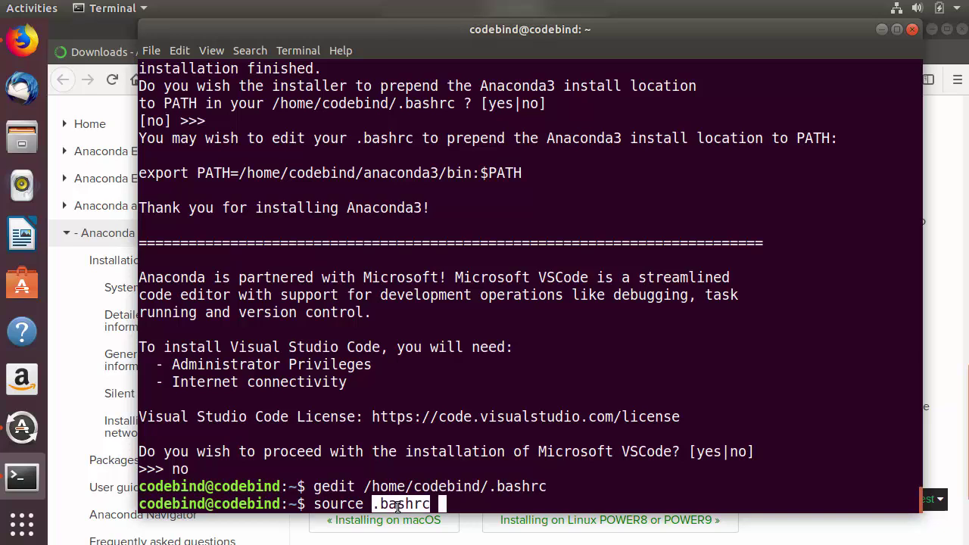
left_click(440, 503)
key("BackSpace")
key("BackSpace")
key("BackSpace")
key("BackSpace")
key("BackSpace")
key("BackSpace")
key("BackSpace")
double_click(437, 488)
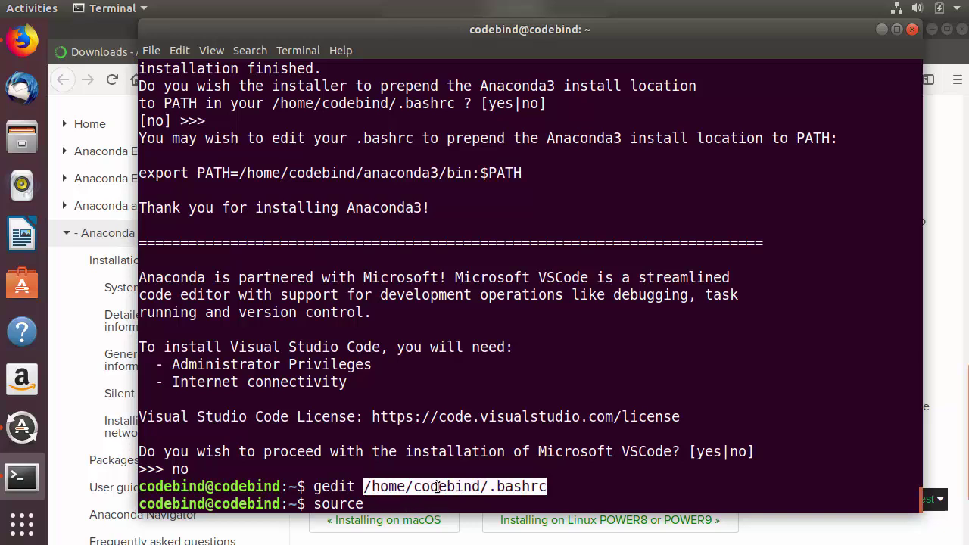
middle_click(437, 488)
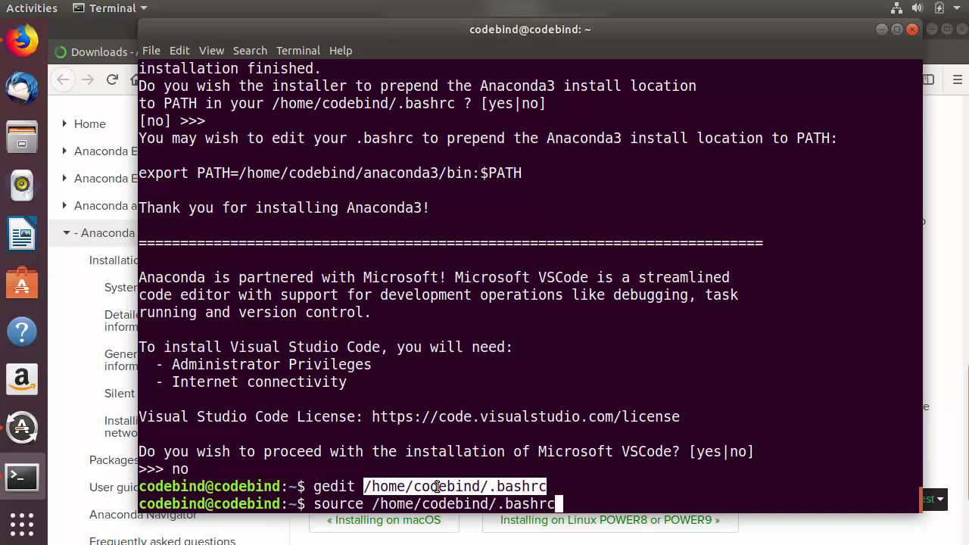
key("Return")
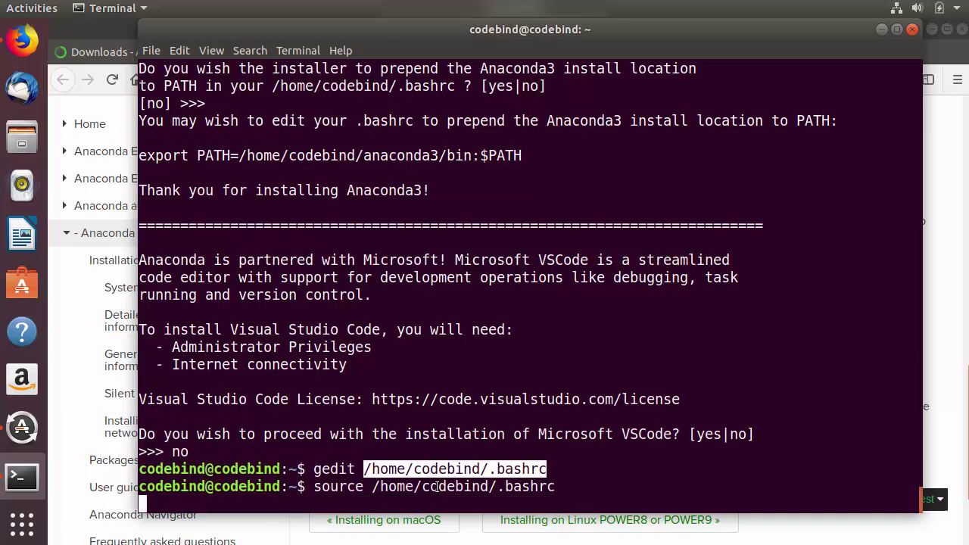
left_click(475, 496)
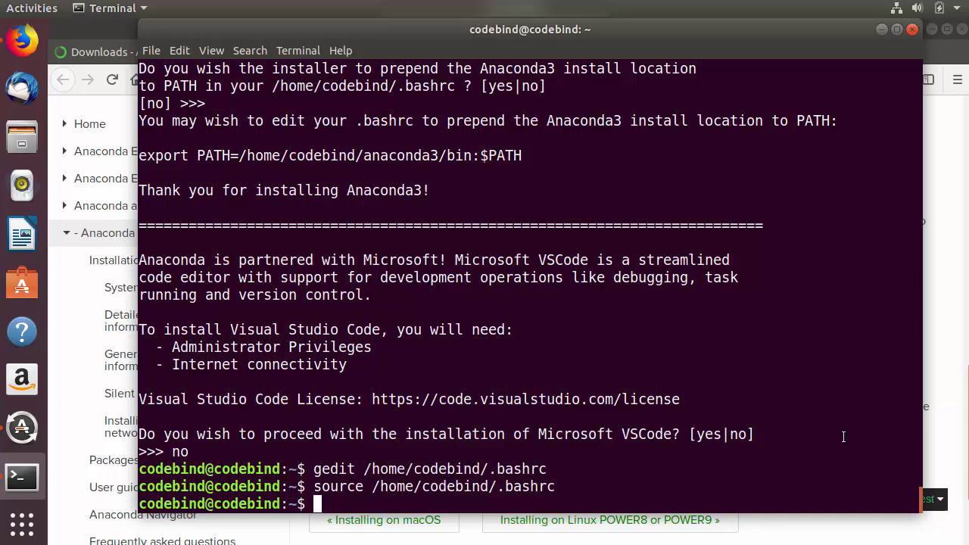
Step: Check the anaconda-navigator command in step 11 of the install docs, then minimize Firefox
left_click(949, 376)
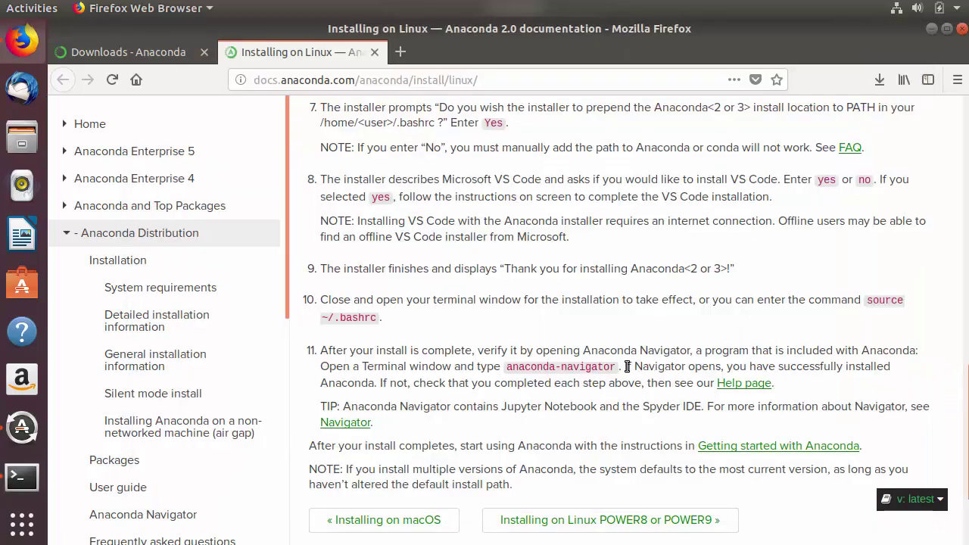
left_click_drag(617, 366, 510, 365)
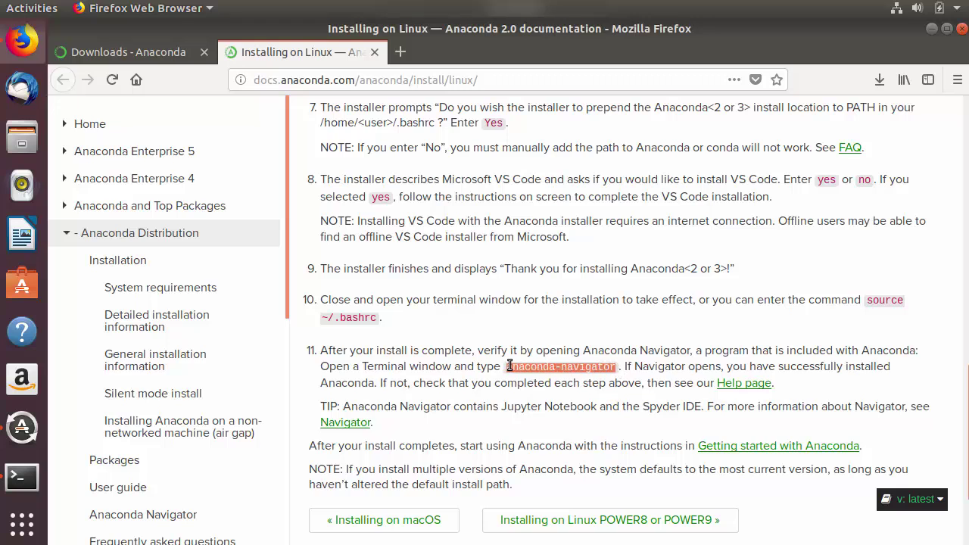
left_click(253, 190)
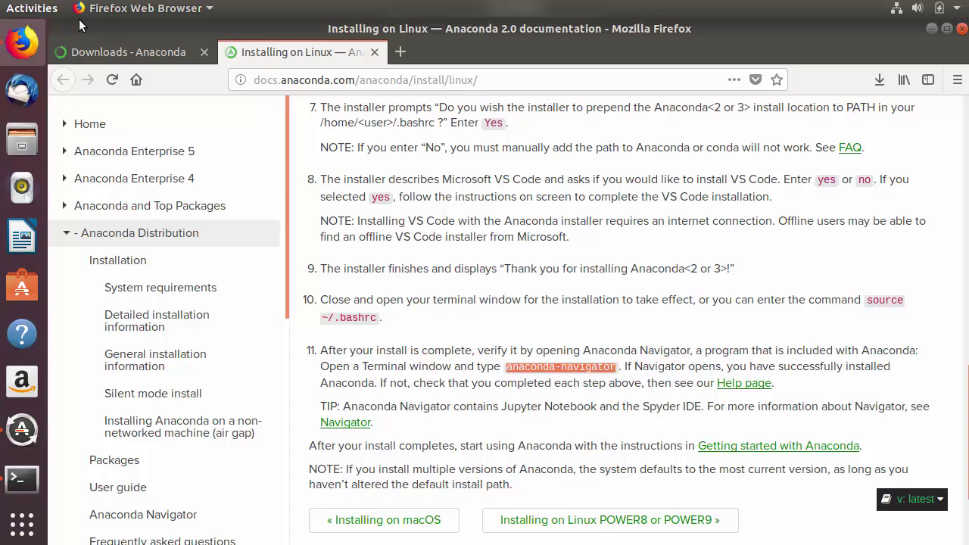
left_click(932, 30)
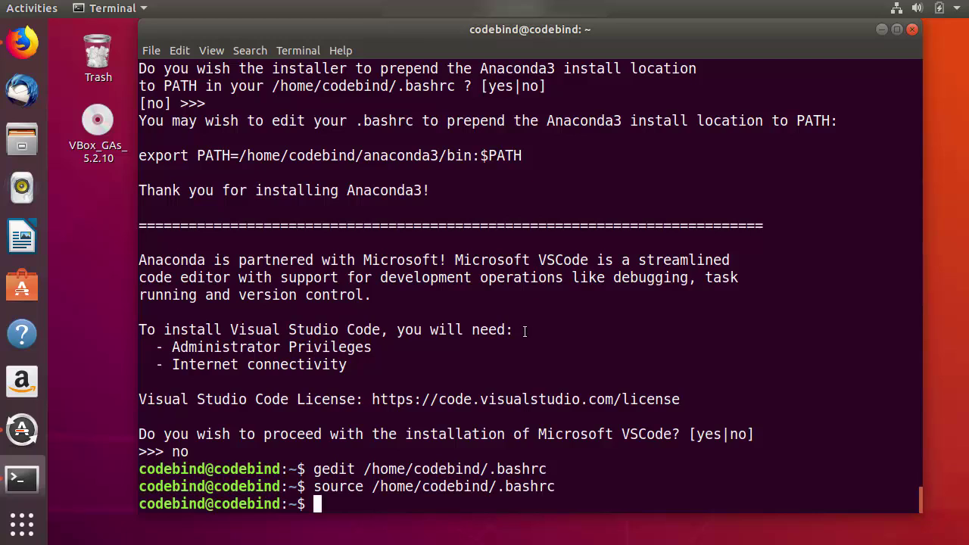
Step: Clear the terminal and launch Anaconda Navigator with the anaconda-navigator command
type("clear")
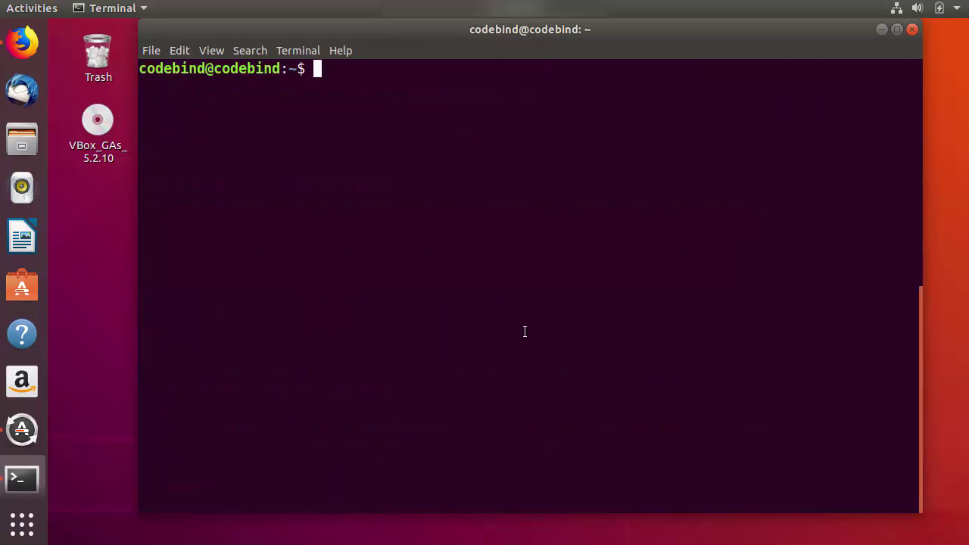
type("anaconda-navigator")
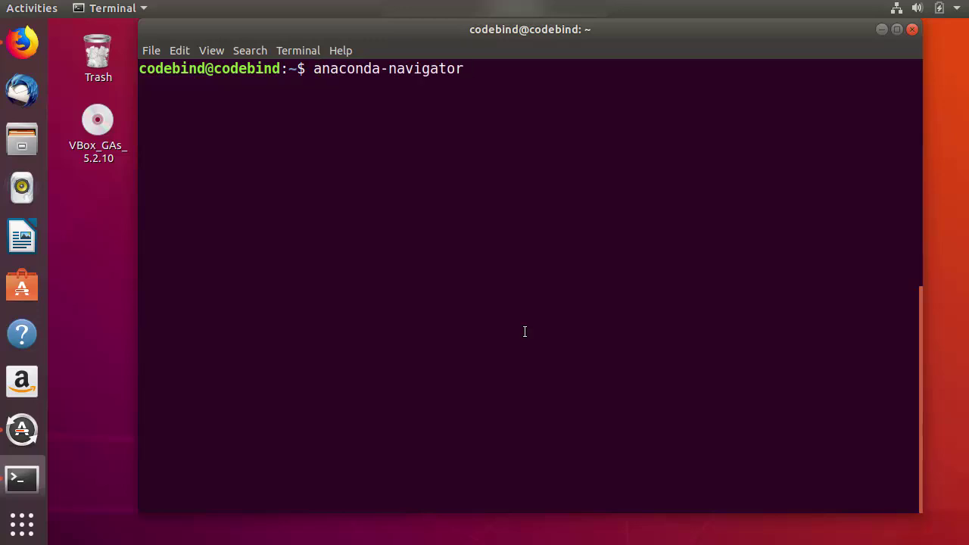
key("Return")
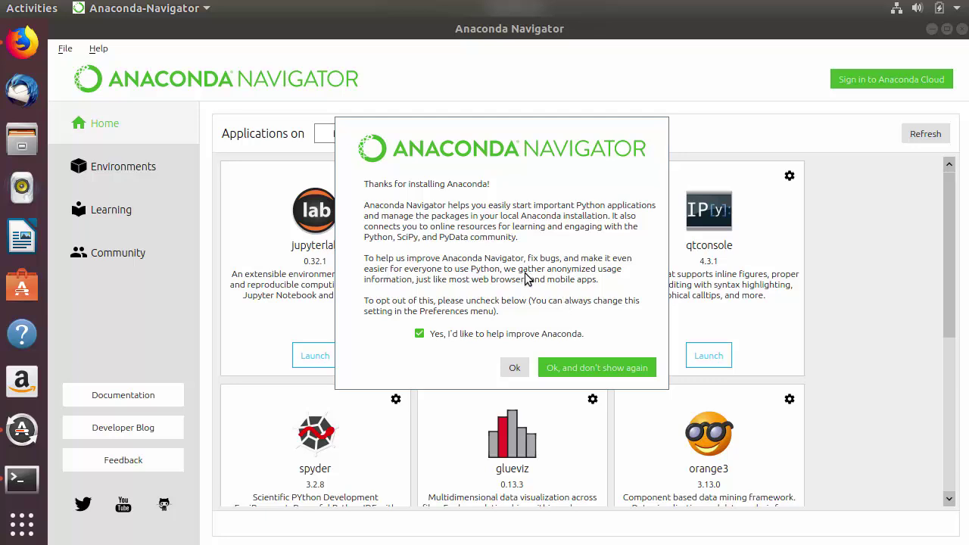
Step: Dismiss Navigator's welcome message with 'Ok, and don't show again', browse the app cards, then quit Navigator
left_click(574, 371)
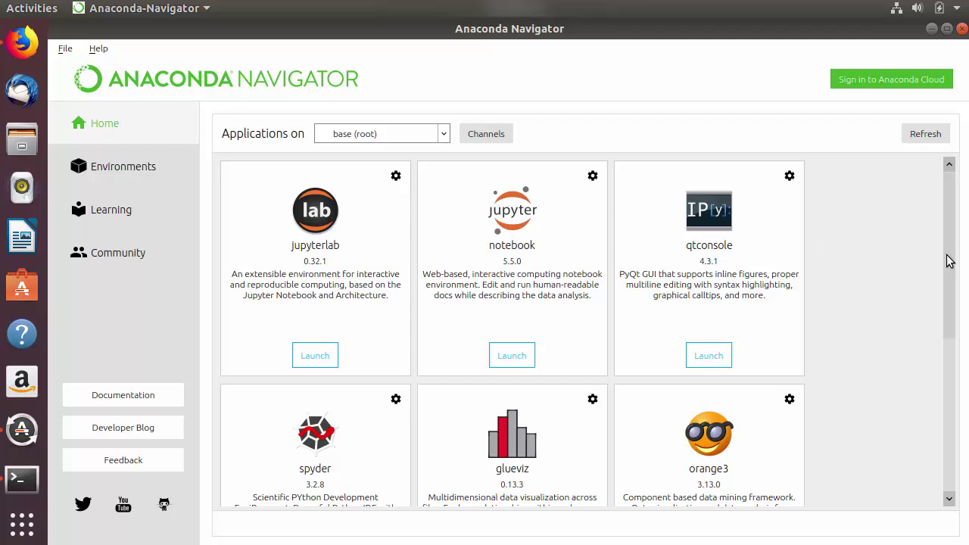
scroll(952, 295, "down", 1)
scroll(951, 311, "down", 3)
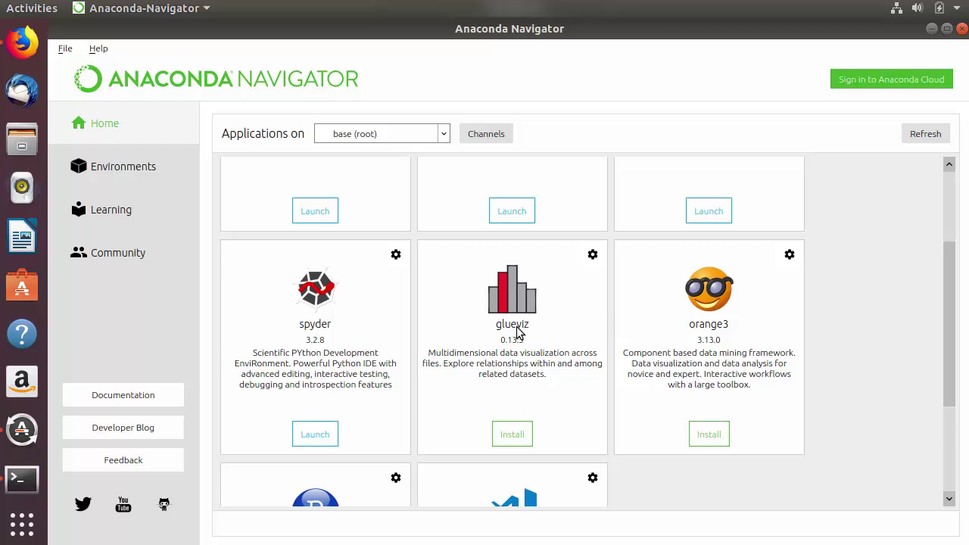
left_click_drag(948, 327, 952, 447)
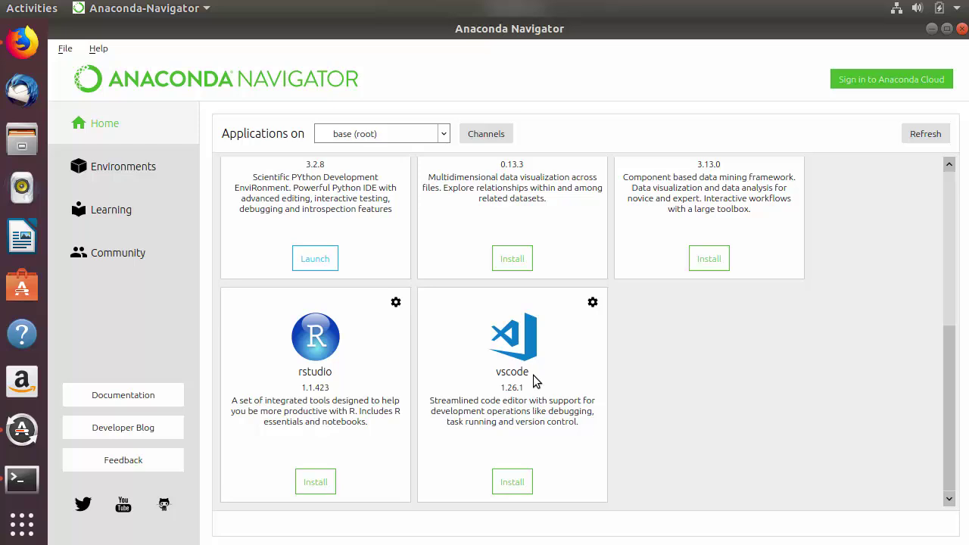
scroll(534, 379, "up", 5)
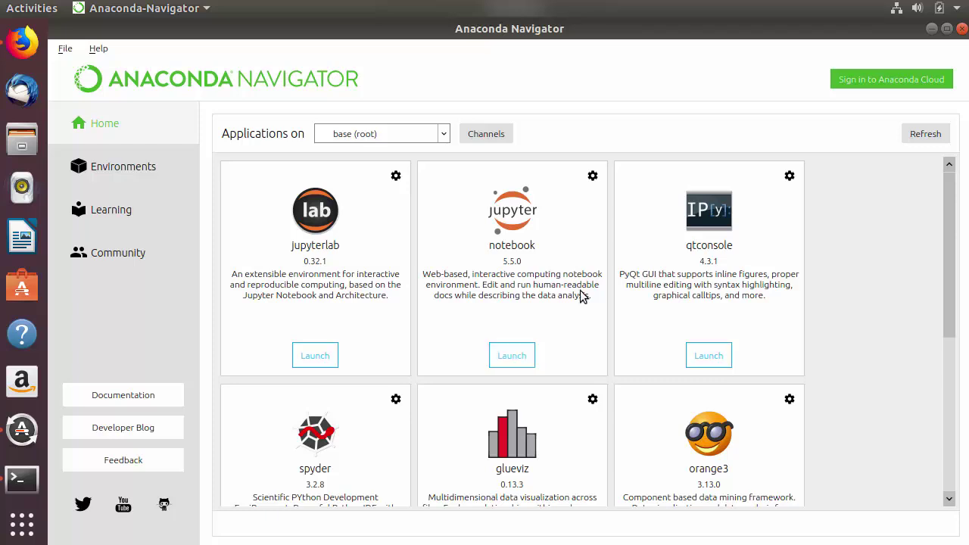
left_click(961, 30)
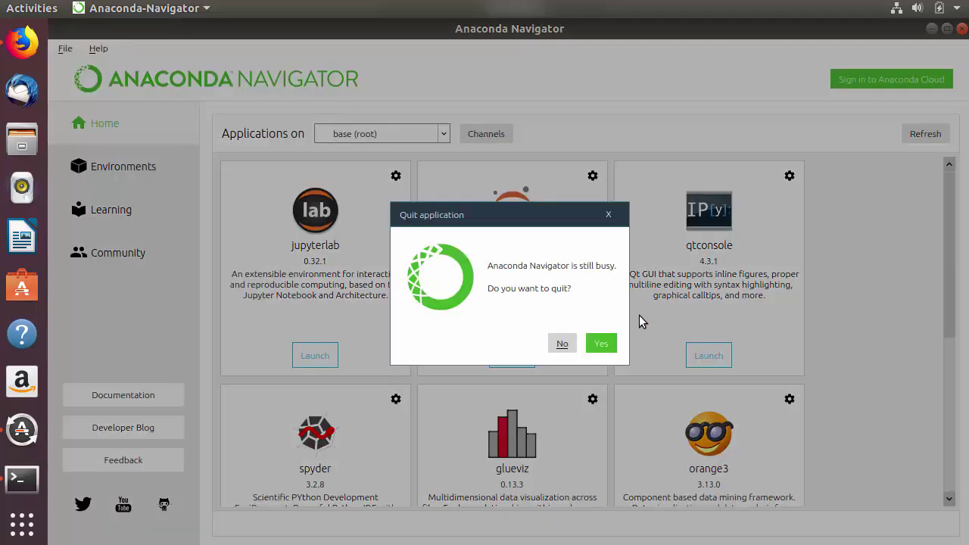
left_click(600, 345)
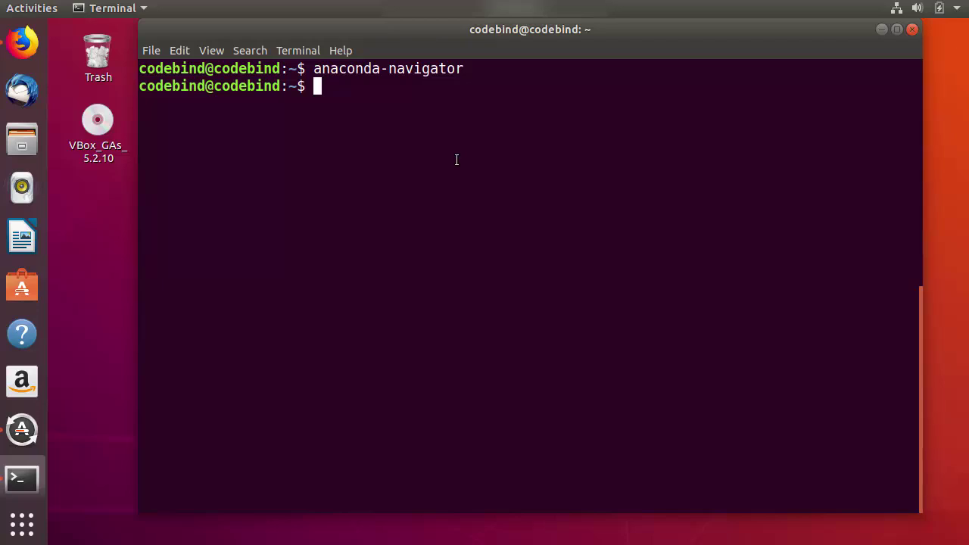
Step: Run conda info and inspect the installation details, including conda version 4.5.4
type("conda info")
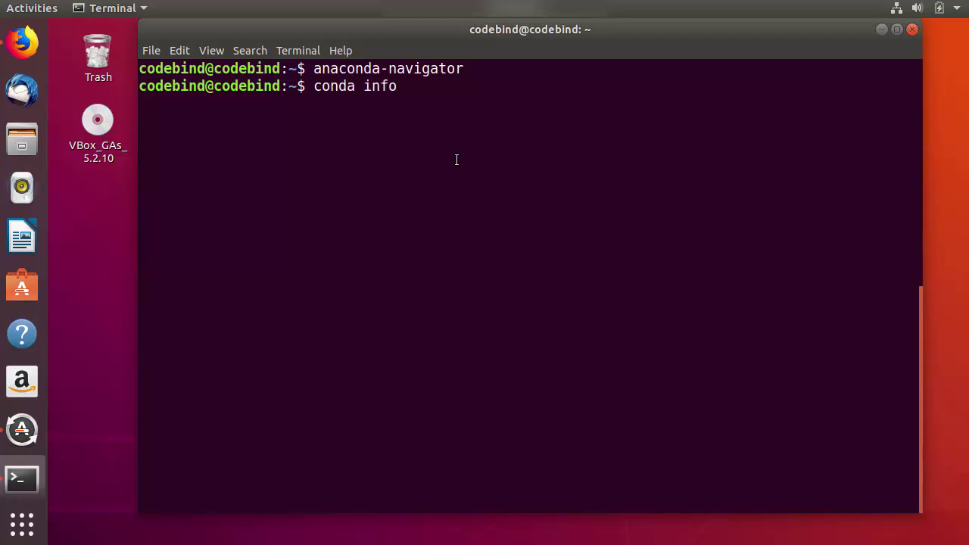
key("Return")
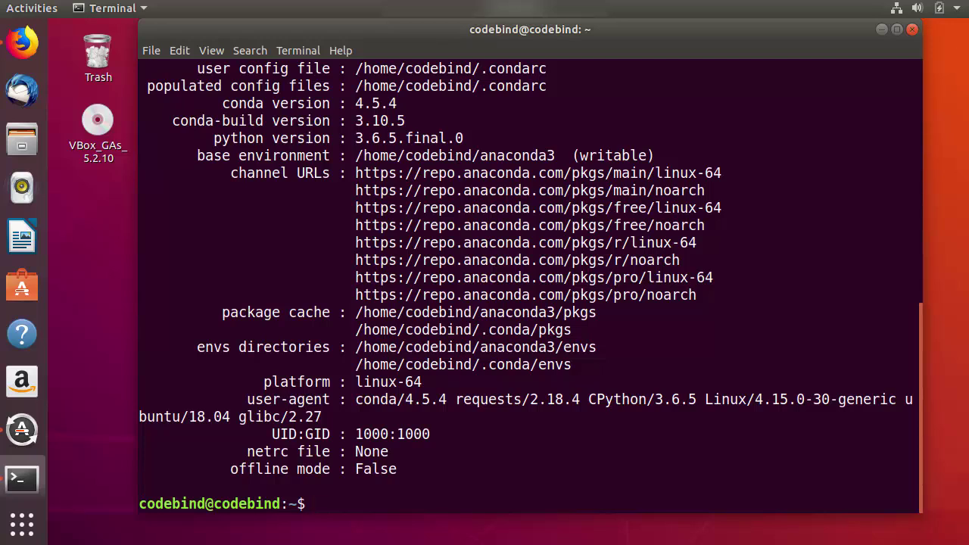
left_click_drag(396, 104, 397, 173)
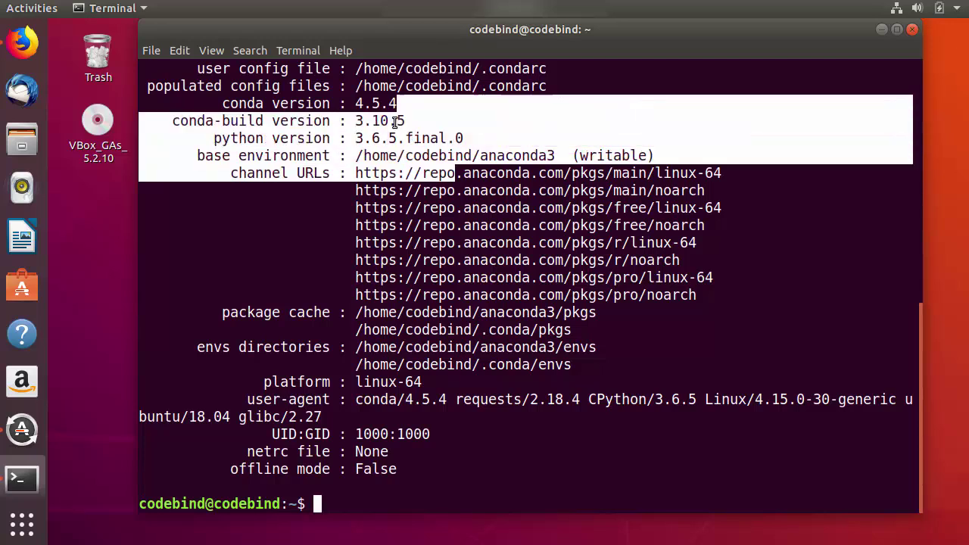
left_click(396, 172)
left_click_drag(356, 104, 395, 103)
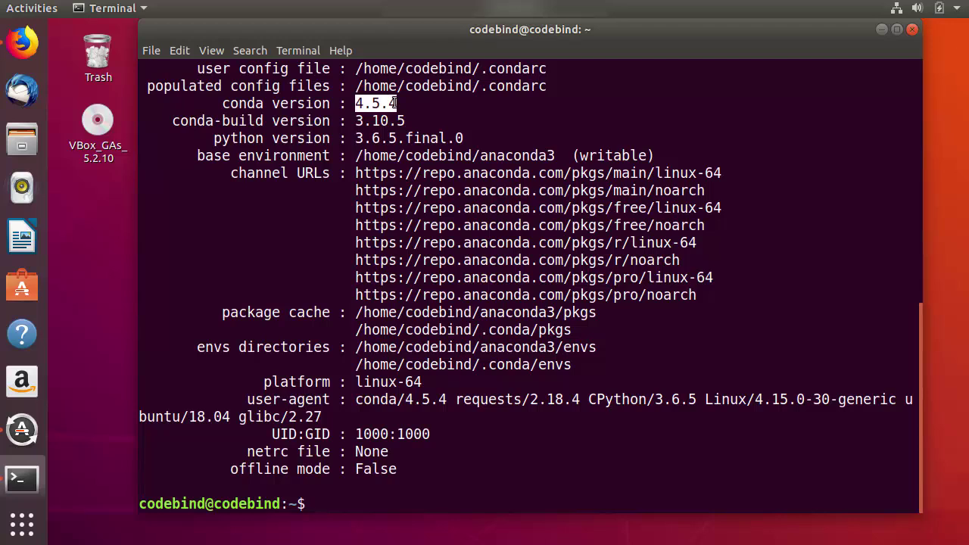
left_click(381, 496)
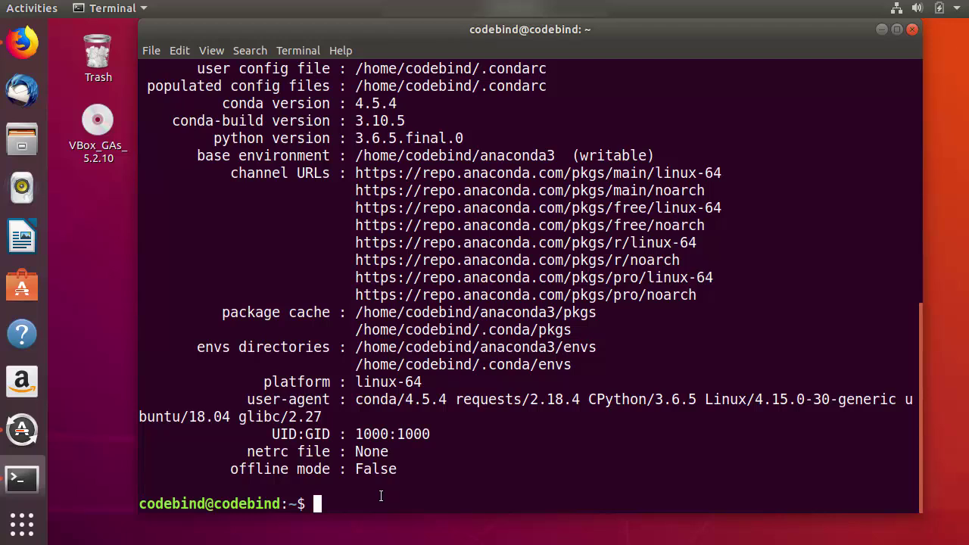
Step: Run conda list to view installed packages, then clear the terminal screen
key("Up")
key("BackSpace")
key("BackSpace")
key("BackSpace")
key("BackSpace")
type("list")
key("Return")
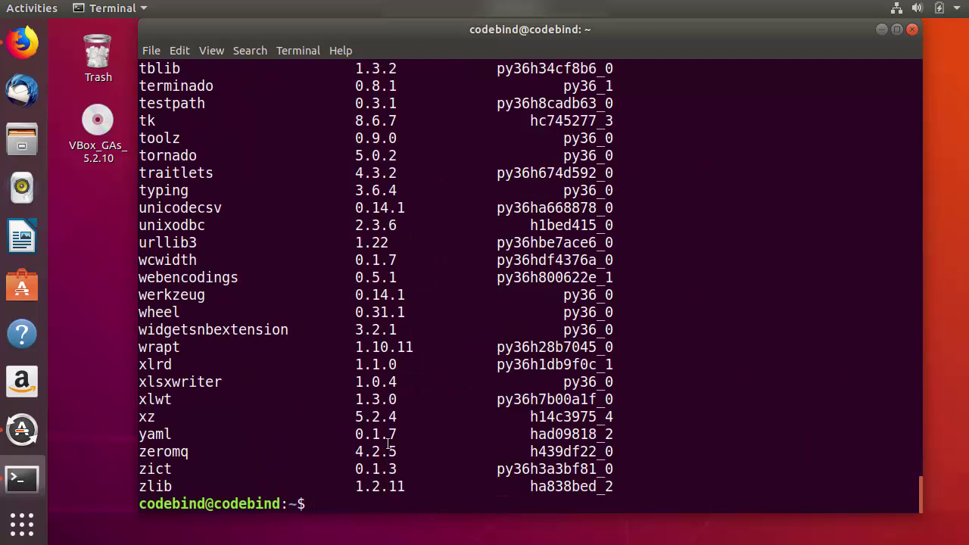
scroll(387, 441, "up", 10)
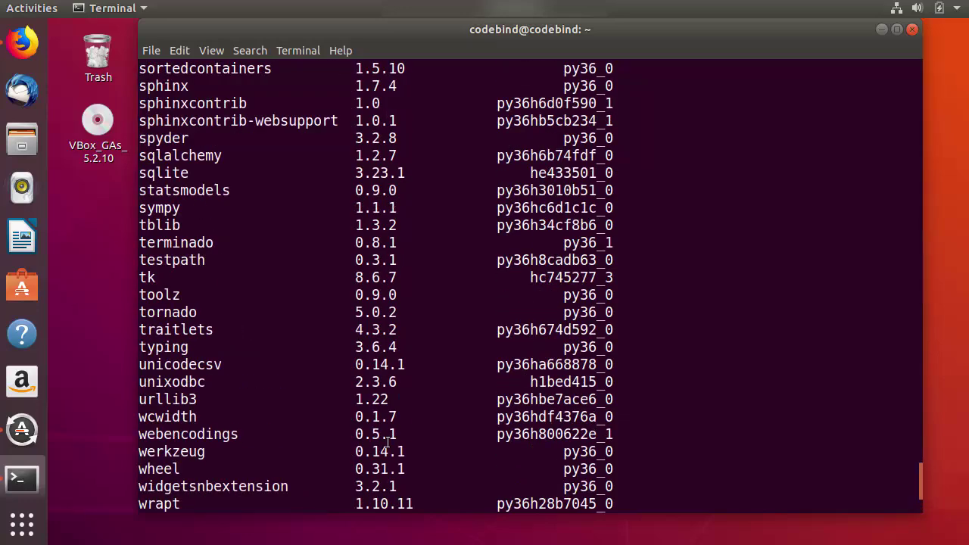
scroll(388, 440, "up", 9)
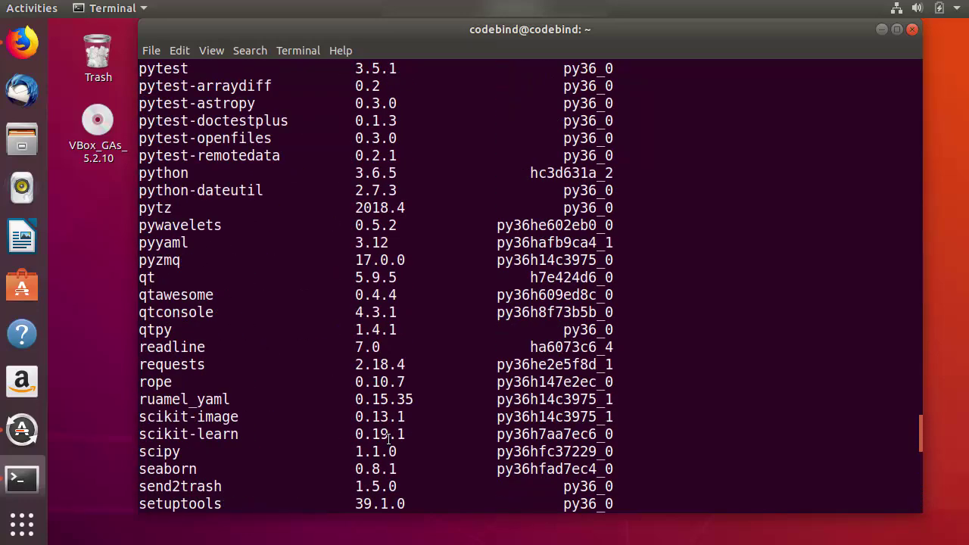
scroll(393, 454, "down", 19)
type("clear")
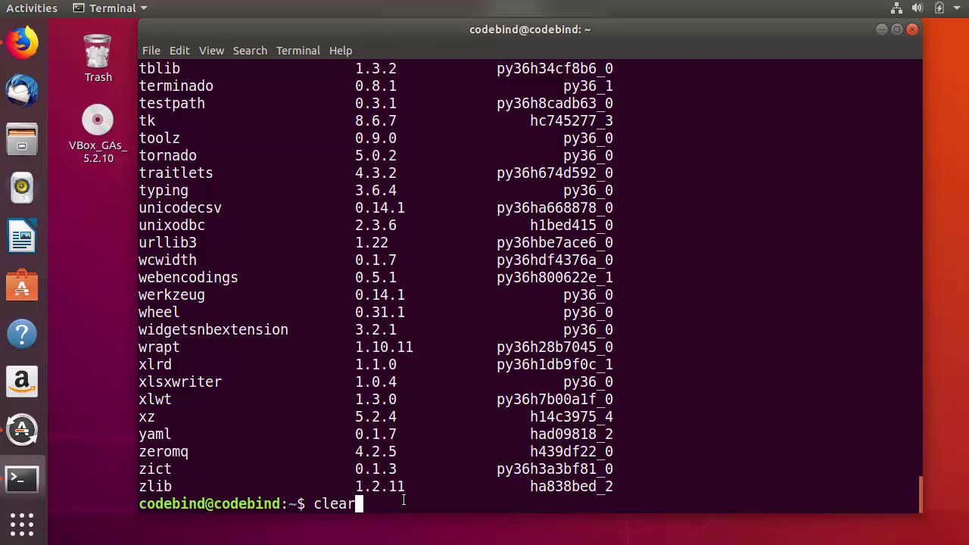
key("Return")
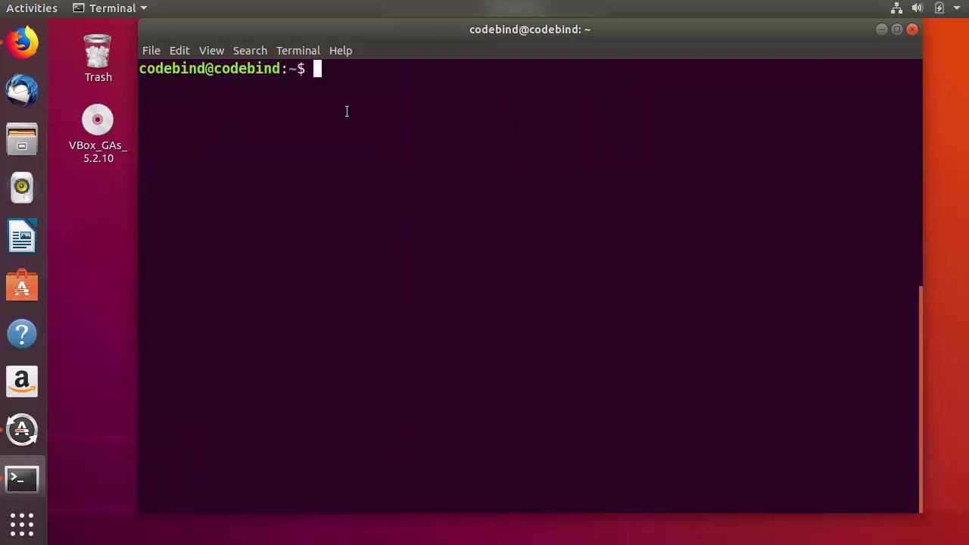
Step: Start the Jupyter server with jupyter notebook, opening localhost:8888/tree in Firefox
type("jupyter not")
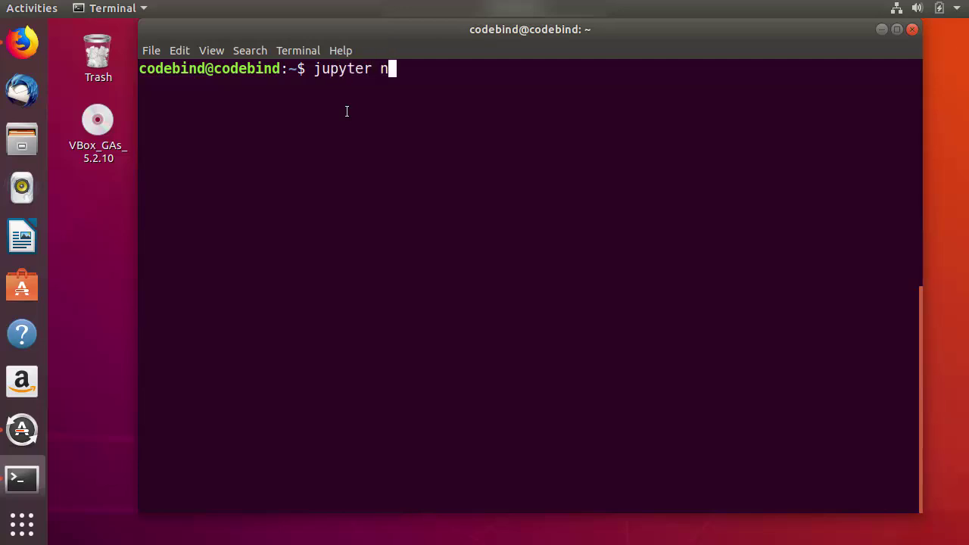
type("ebook")
key("Return")
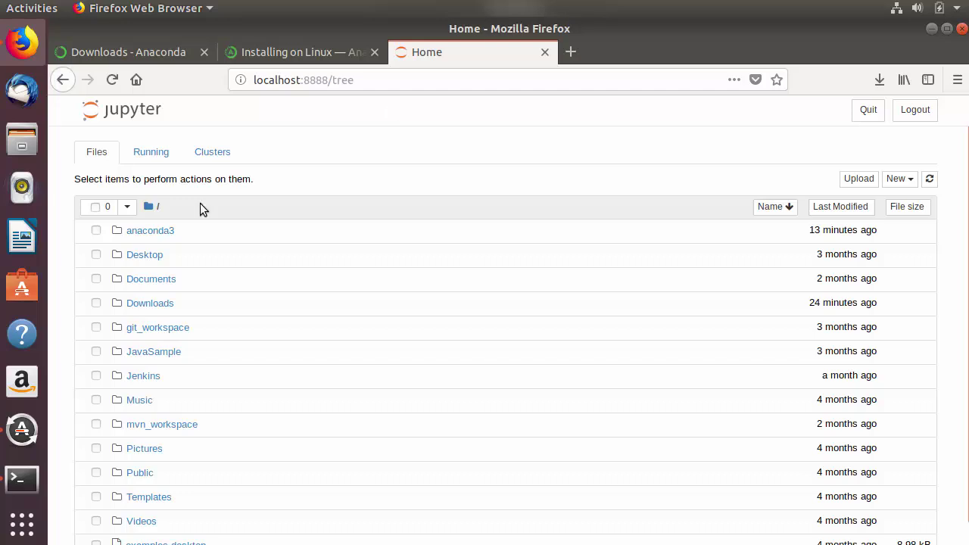
Step: Create a new folder inside Documents and open the rename dialog for Untitled Folder
left_click(160, 280)
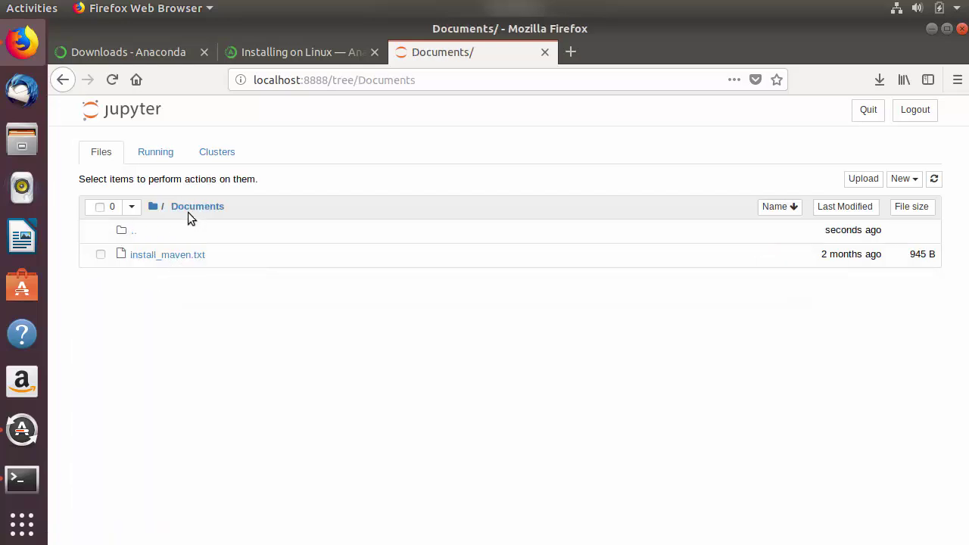
left_click(914, 185)
left_click(838, 277)
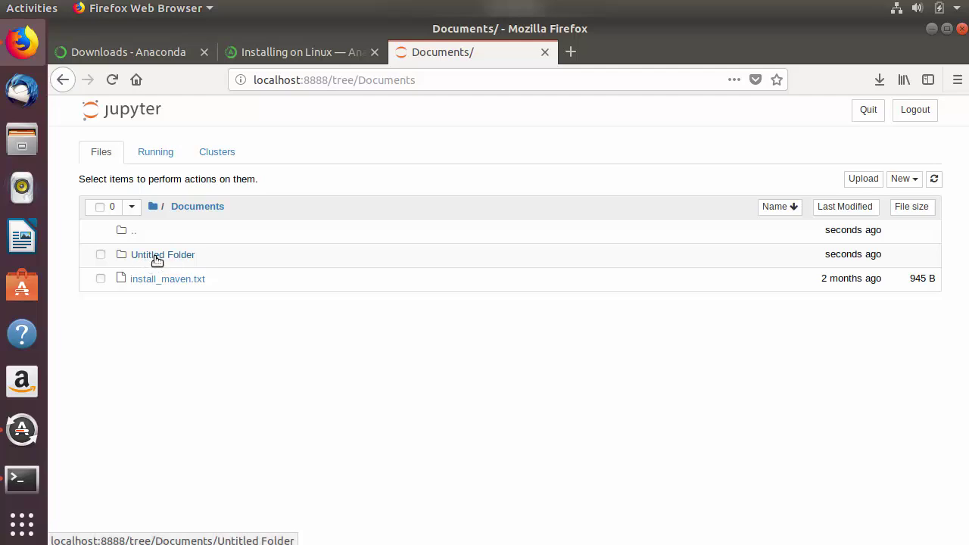
left_click(100, 255)
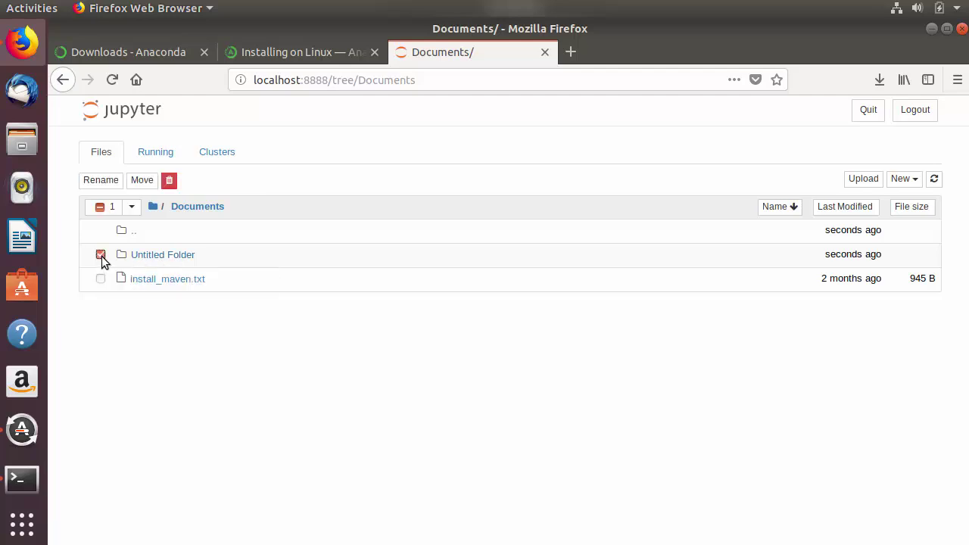
left_click(101, 180)
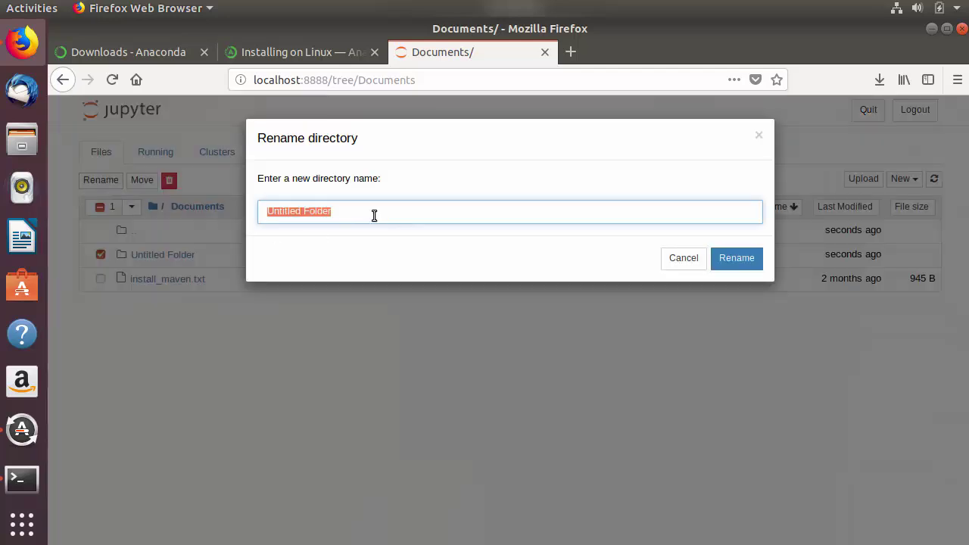
Step: Rename Untitled Folder to Python and open the empty Python folder
key("BackSpace")
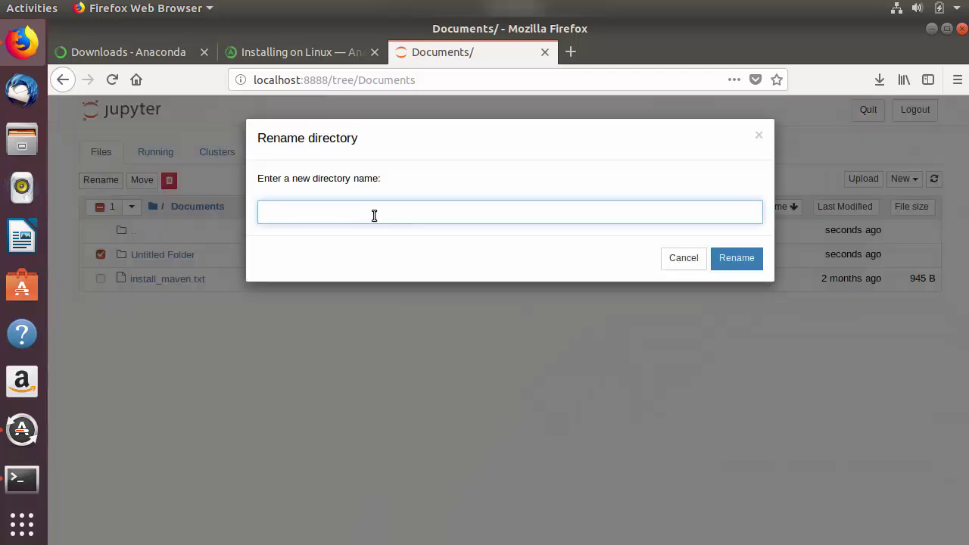
type("Python")
left_click(737, 259)
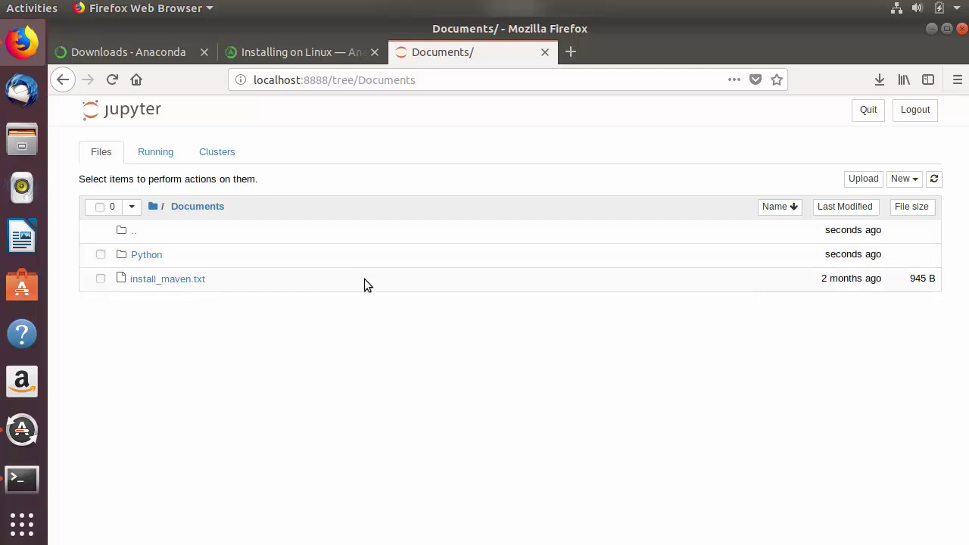
left_click(151, 258)
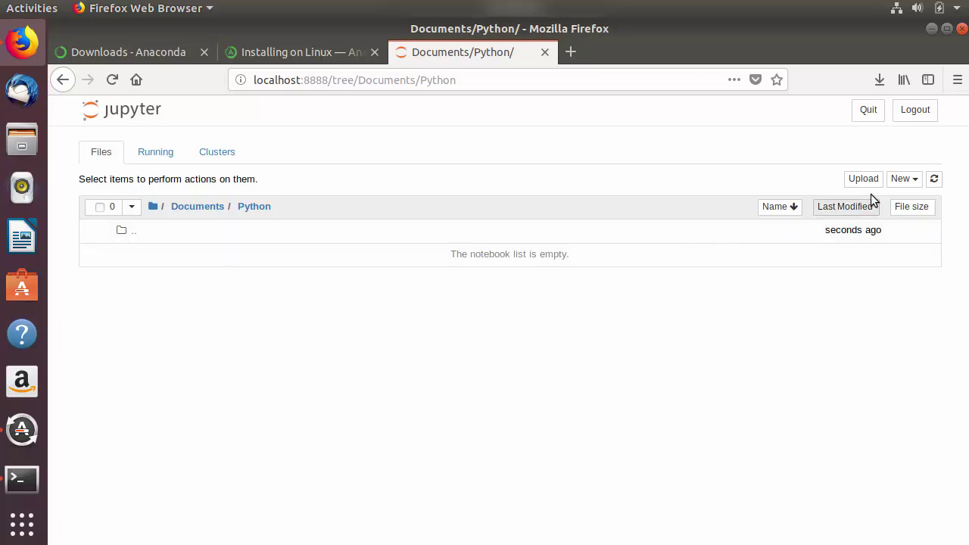
Step: Create a new Python 3 notebook and run 5+5 in its first cell, giving 10
left_click(902, 182)
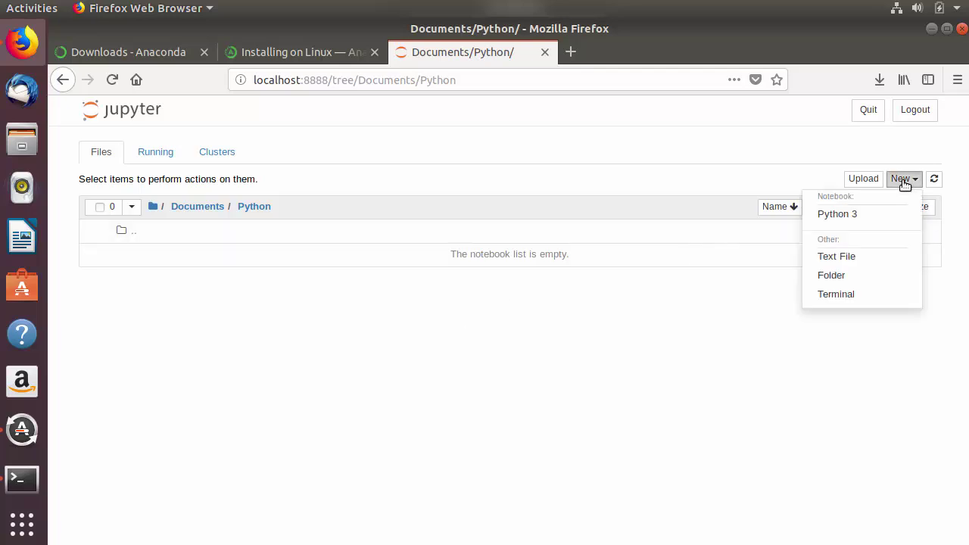
left_click(844, 216)
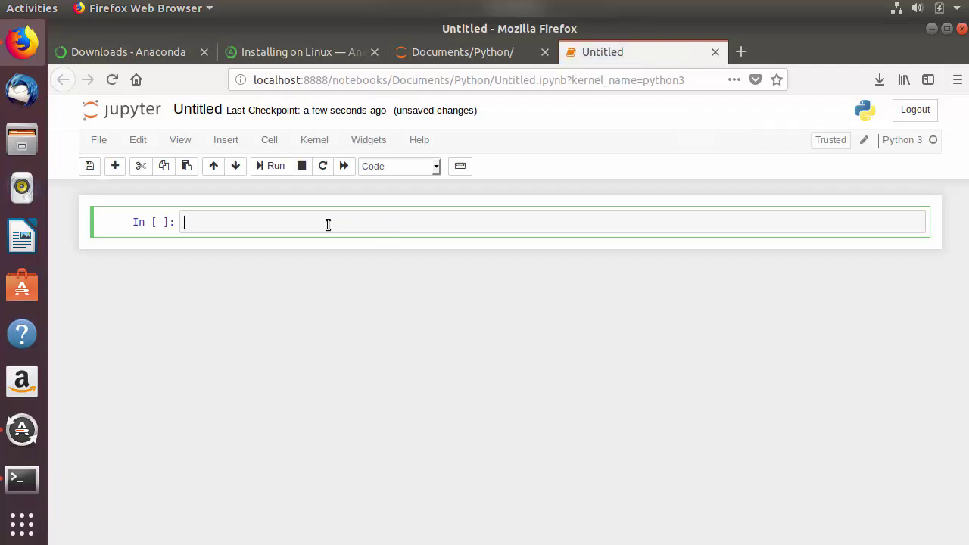
type("5+5")
key("shift+Return")
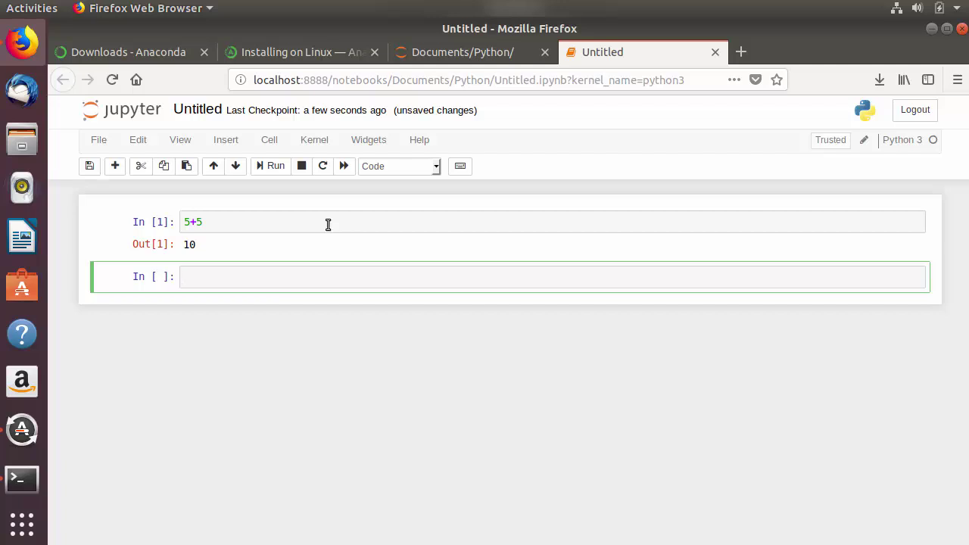
Step: Run a second cell with x=6 and x*6, giving 36, then leave edit mode
type("x=")
type("6")
key("Return")
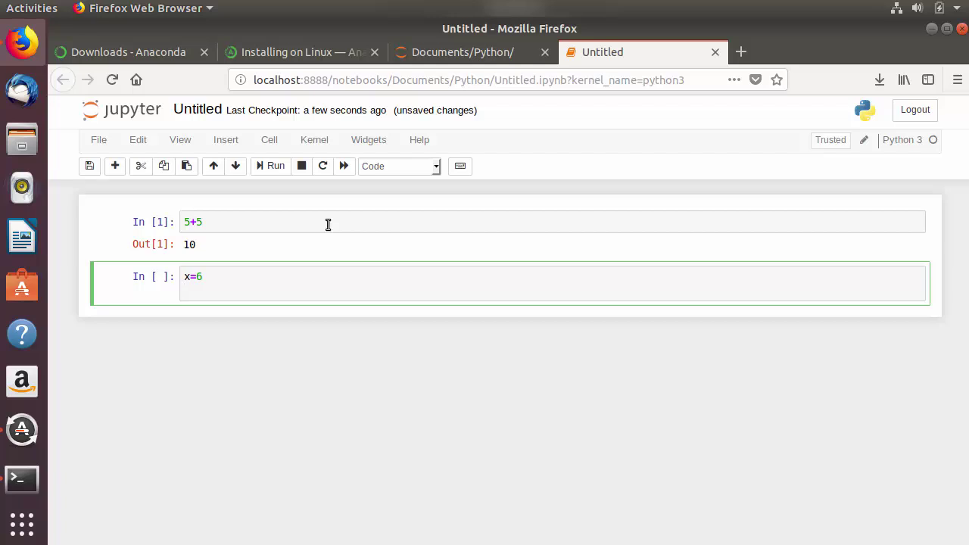
type("x*6")
key("shift+Return")
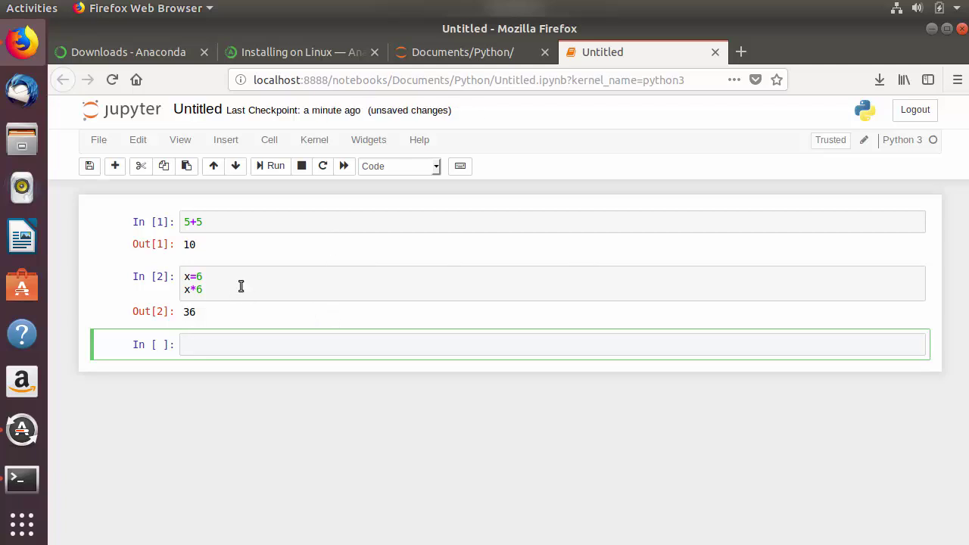
key("Escape")
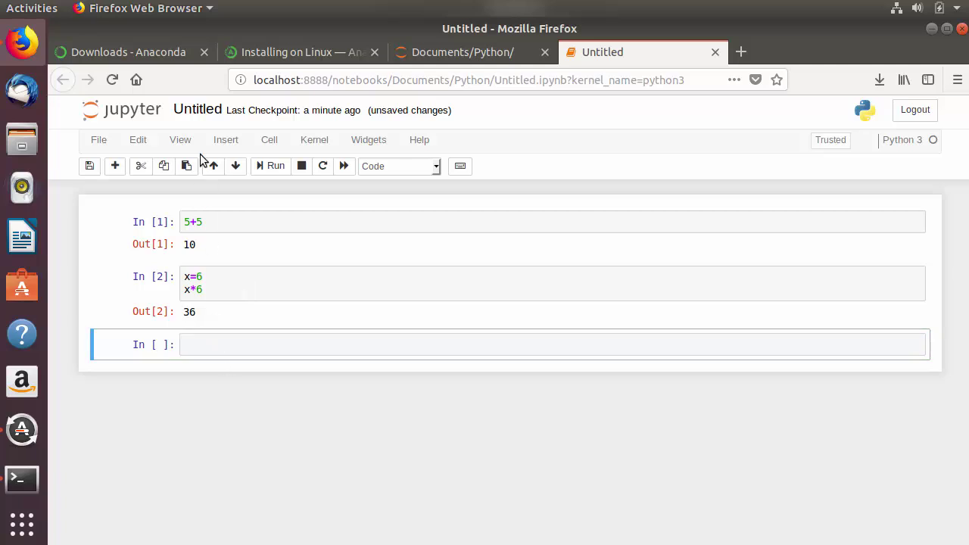
Step: Rename the Untitled notebook to first_notebook
left_click(193, 110)
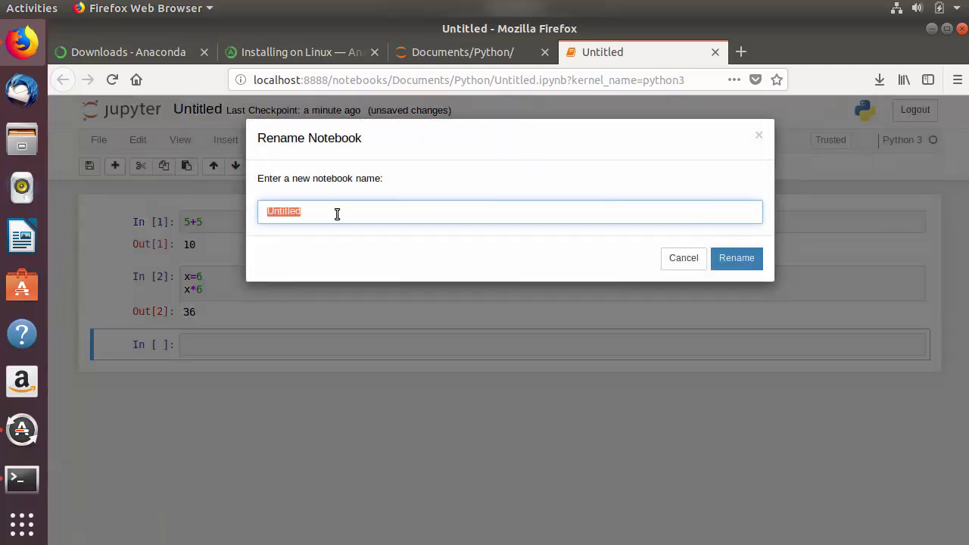
key("BackSpace")
type("first_notebook")
left_click(731, 260)
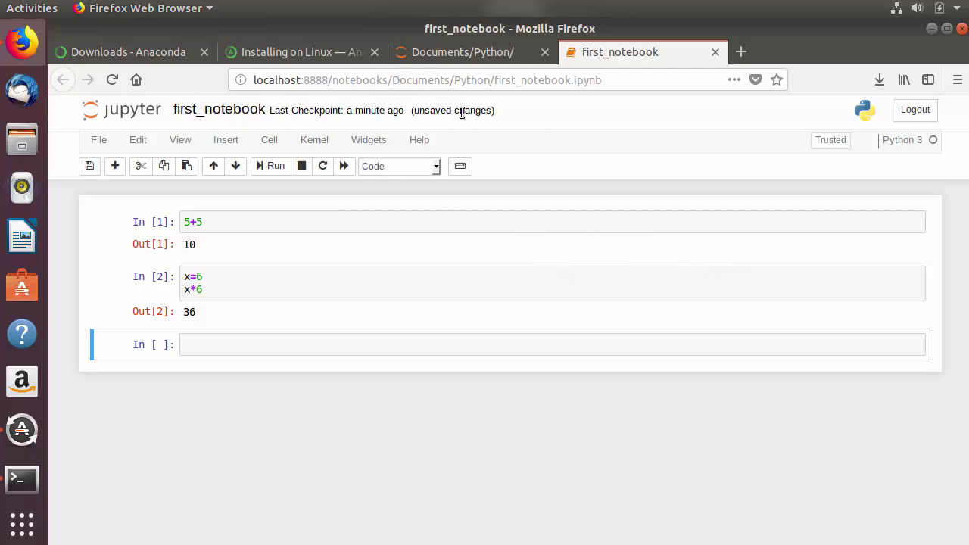
Step: Save the notebook with a checkpoint via File > Save and Checkpoint, and open a new terminal
left_click(96, 145)
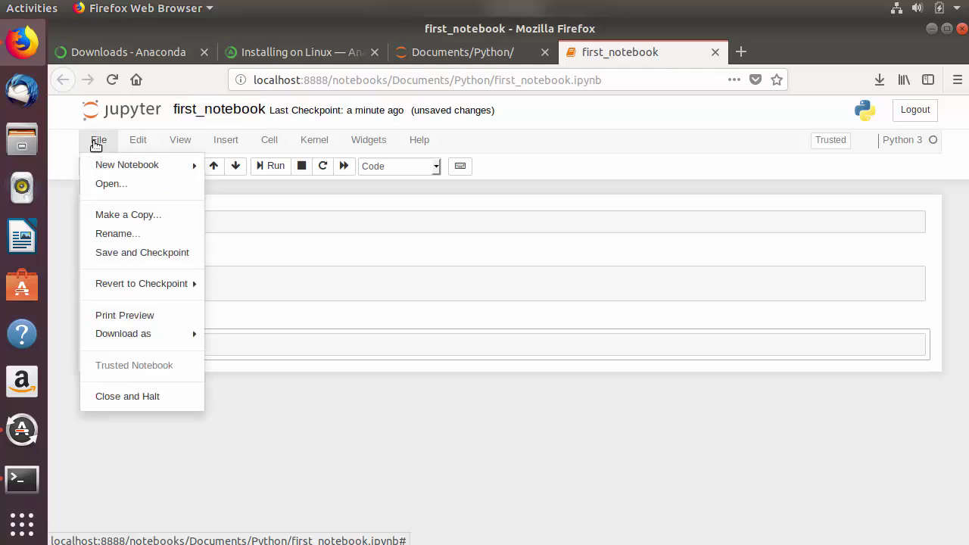
left_click(111, 254)
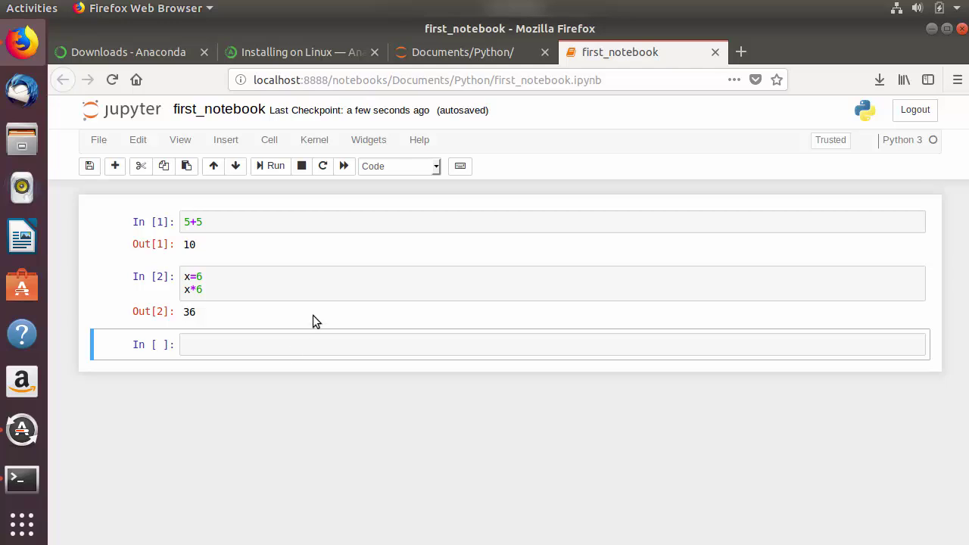
key("ctrl+alt+t")
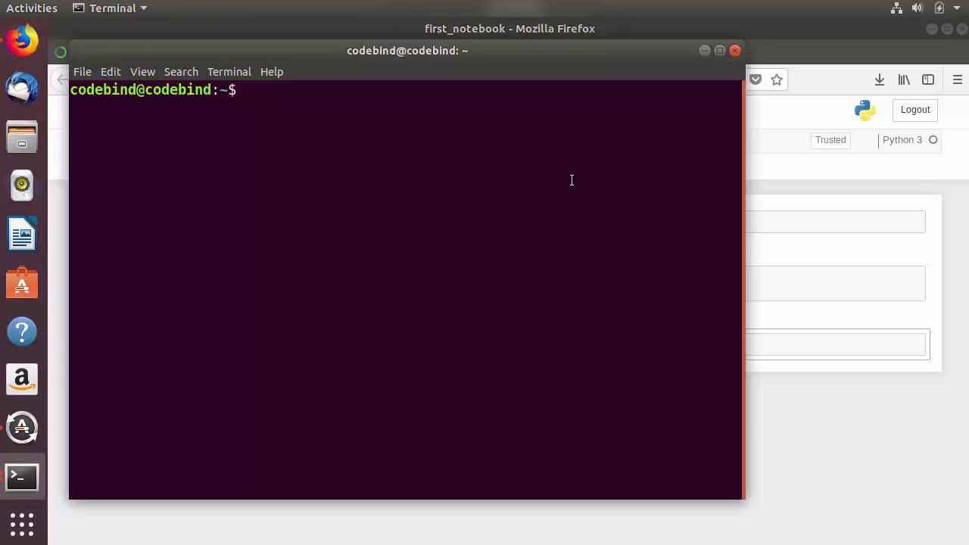
Step: Change into ~/Documents/Python and list it to confirm first_notebook.ipynb exists, then return to the notebook page
type("cd Do")
key("Tab")
type("P")
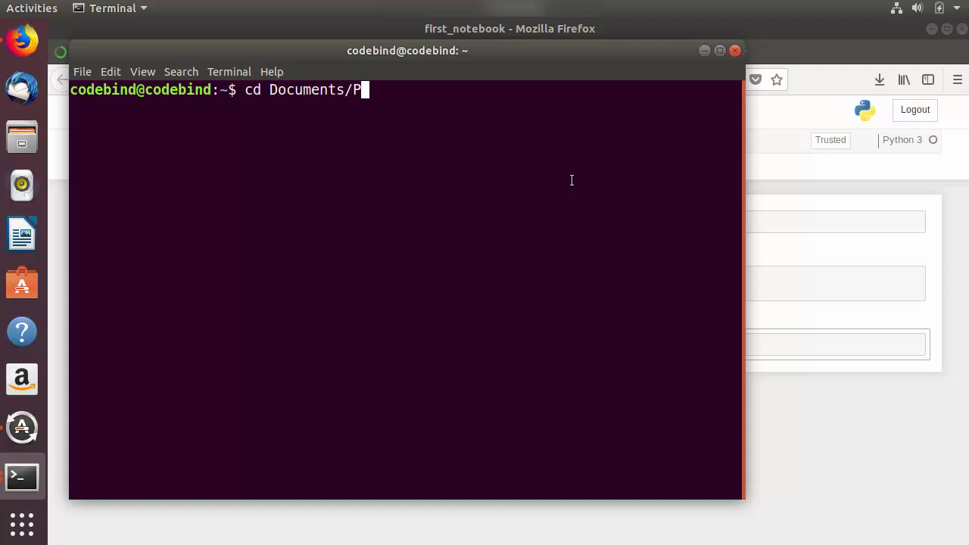
key("Tab")
key("Return")
type("ls")
key("Return")
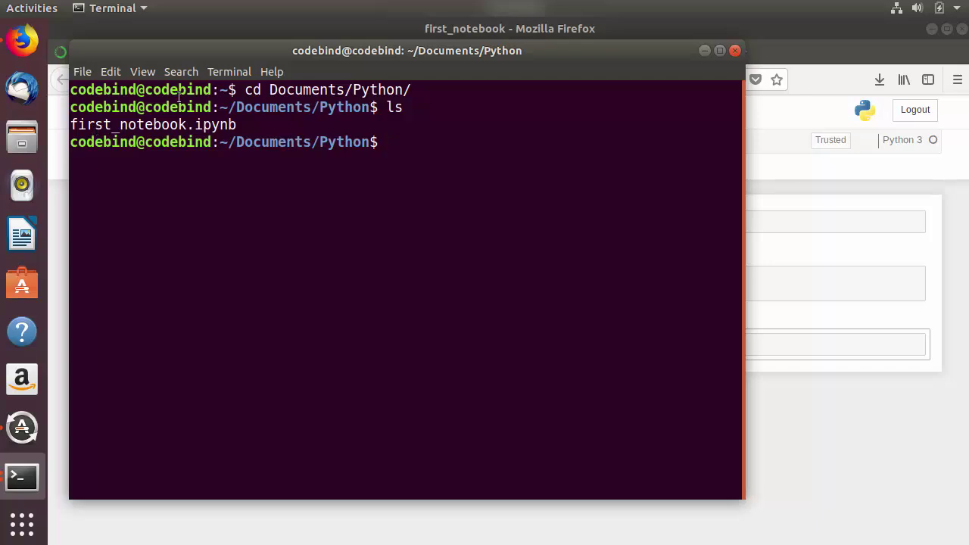
left_click_drag(209, 59, 290, 163)
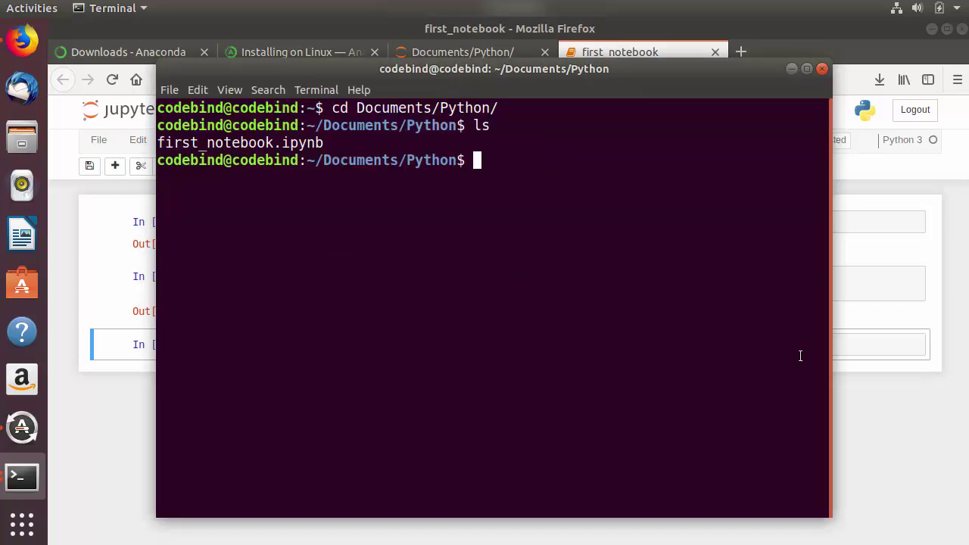
left_click(892, 441)
Step: Close Firefox and stop the Jupyter server with Ctrl+C, confirming with y
left_click(959, 30)
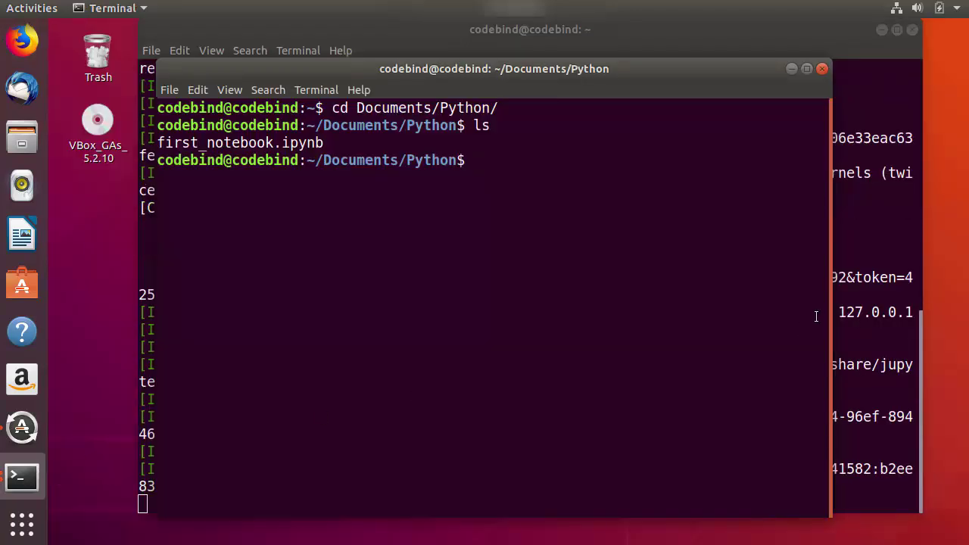
left_click(876, 288)
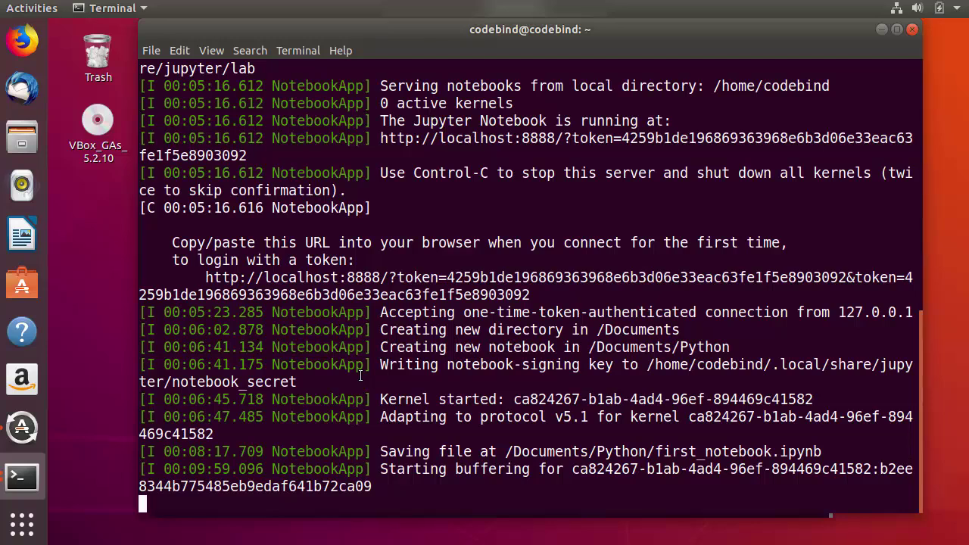
key("ctrl+c")
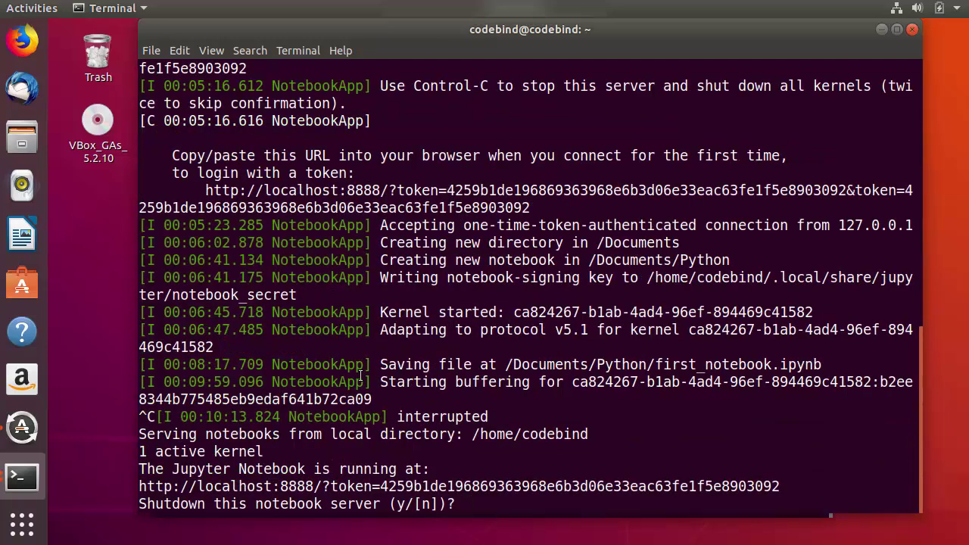
type("y")
key("Return")
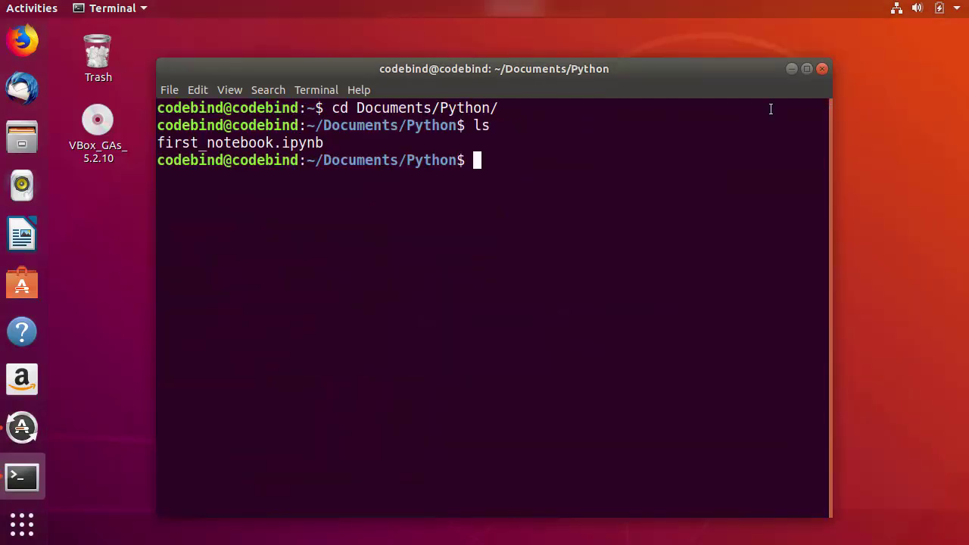
Step: Move the terminal up and clear its screen
left_click_drag(556, 64, 561, 50)
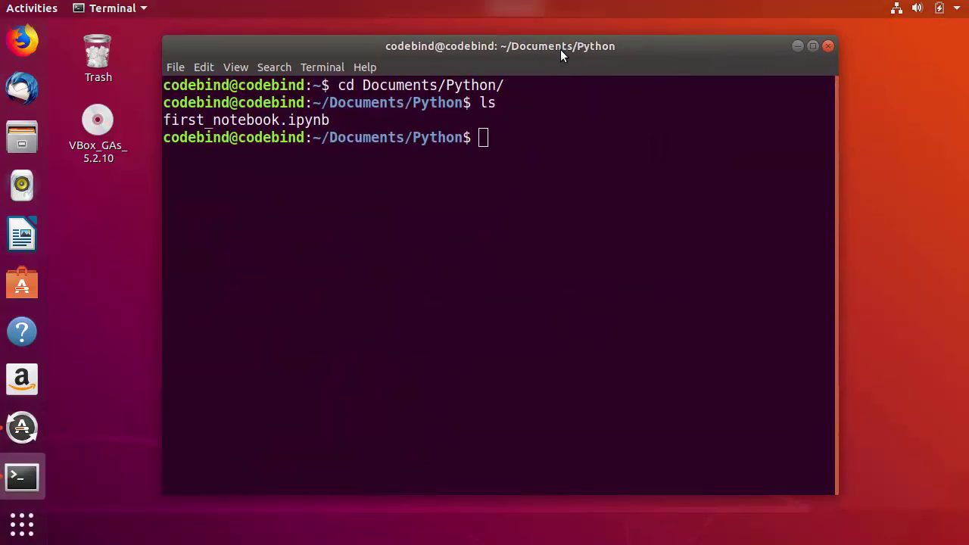
type("clear")
key("Return")
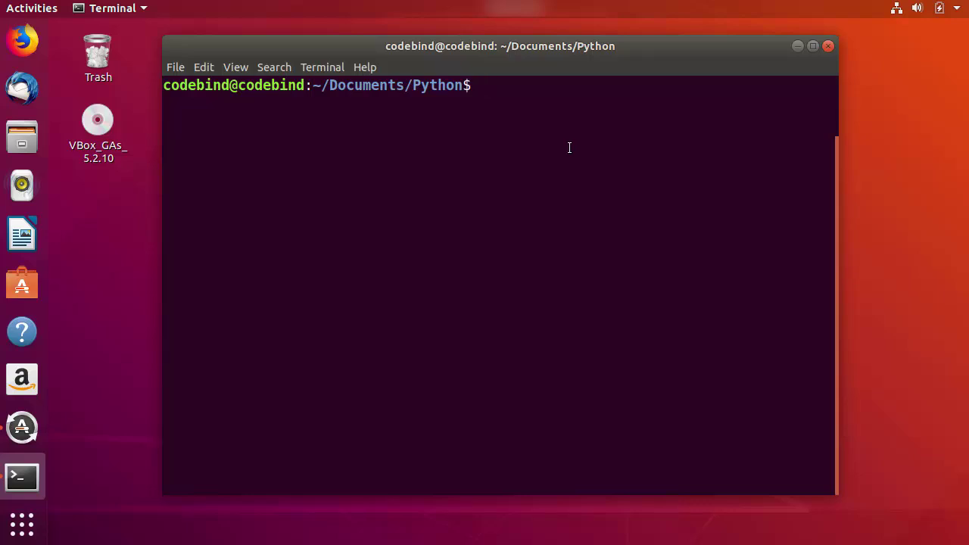
Step: Launch spyder, which hits a segmentation fault, then run conda update spyder
type("spyder")
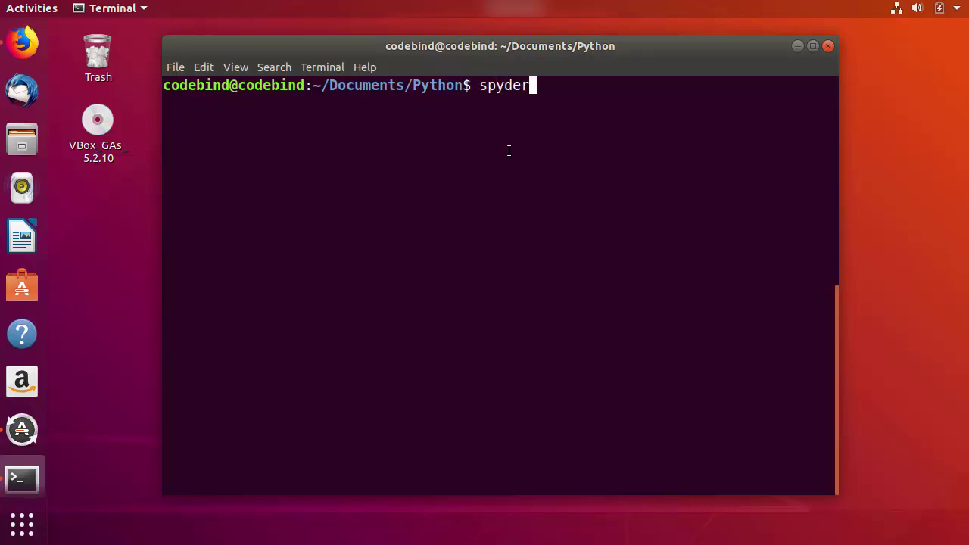
key("Return")
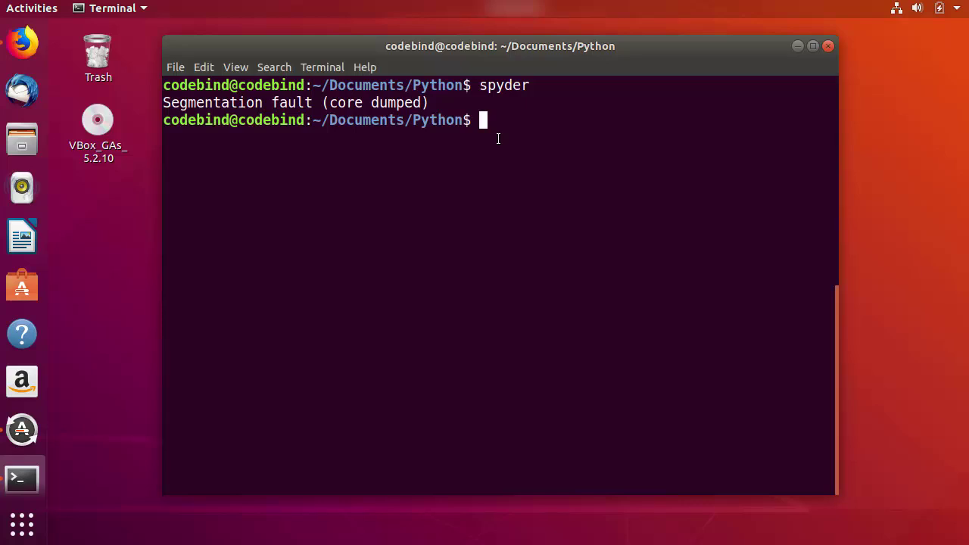
type("conda update spyder")
key("Return")
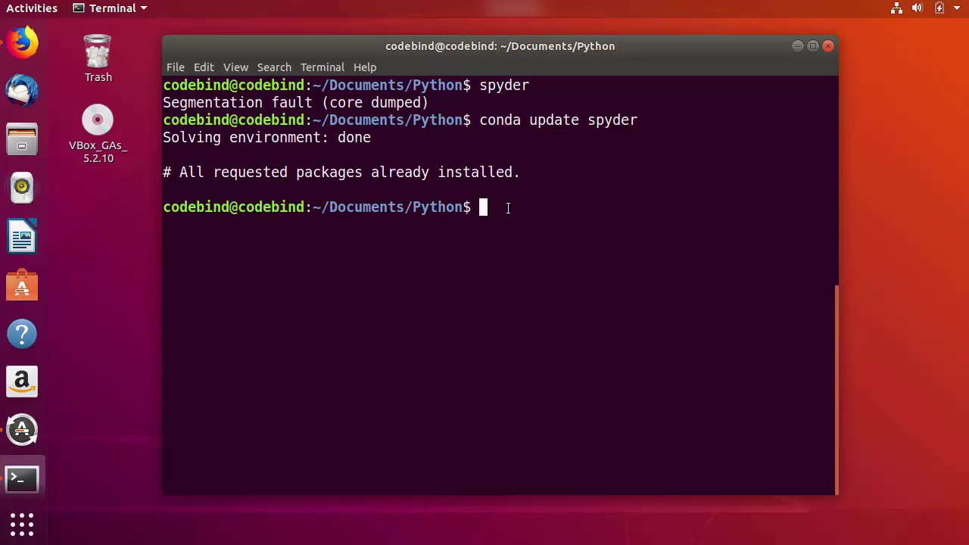
Step: Install pyopengl with conda, confirming with y, then relaunch spyder from history
type("conda instal")
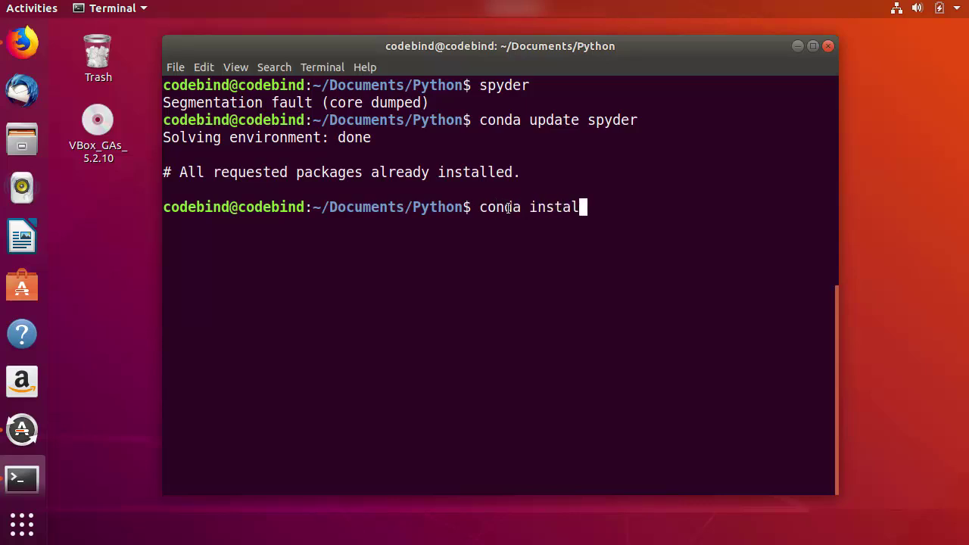
type("l pyopengl")
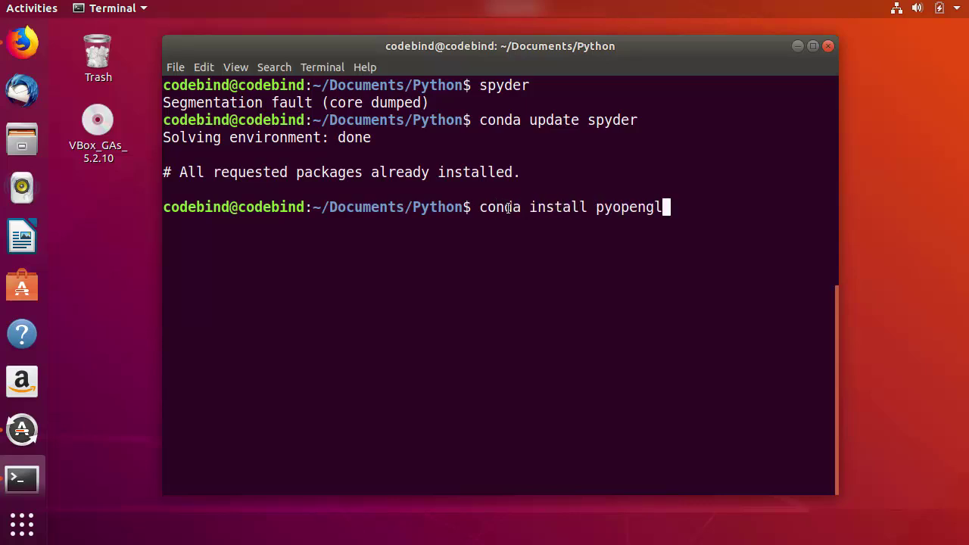
key("Return")
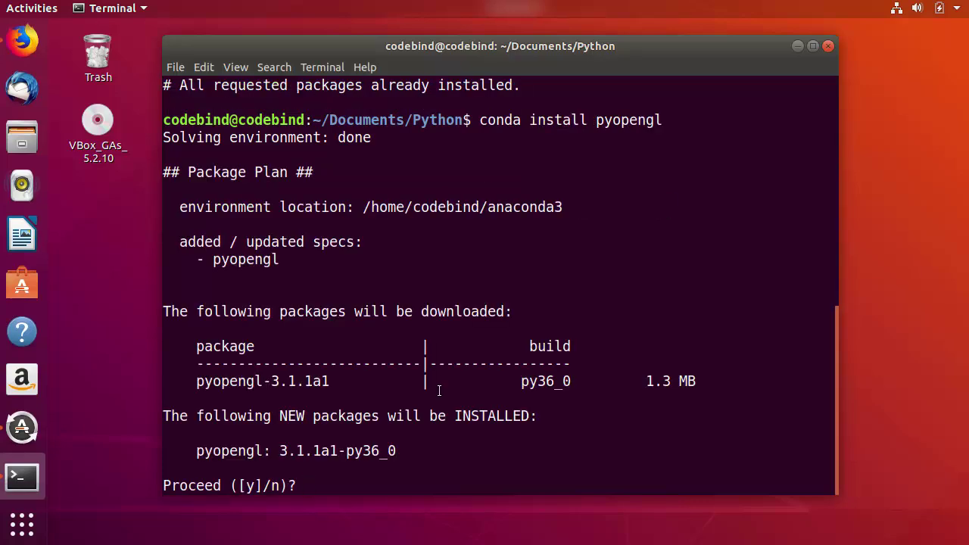
type("y")
key("Return")
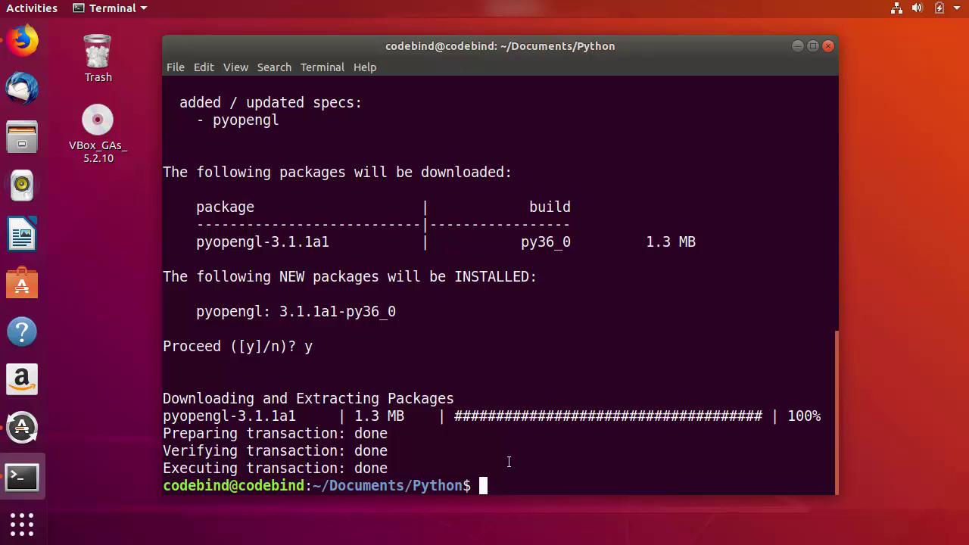
key("Up")
key("Up")
key("Up")
key("Return")
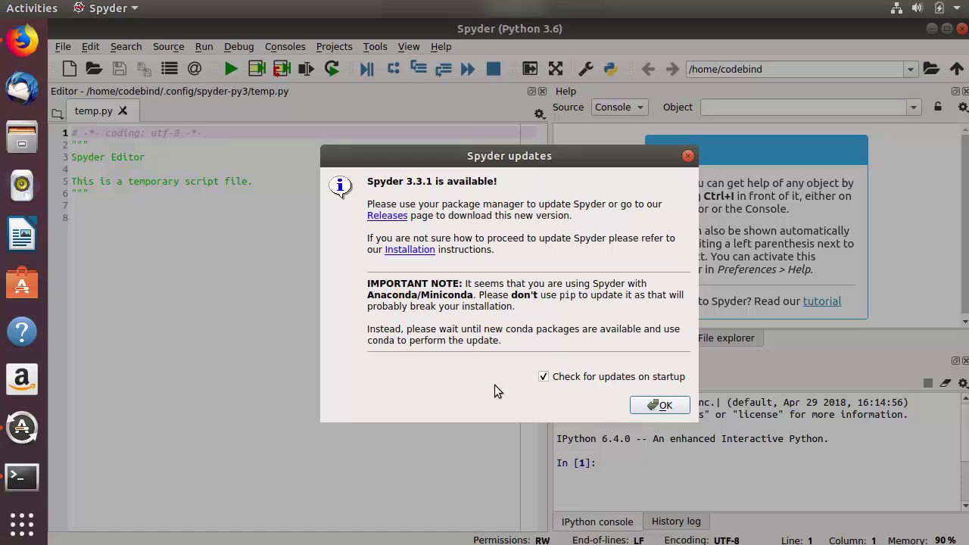
Step: Dismiss the update notice and run 5+5 from line 8 of temp.py in the console
left_click(649, 407)
left_click(137, 234)
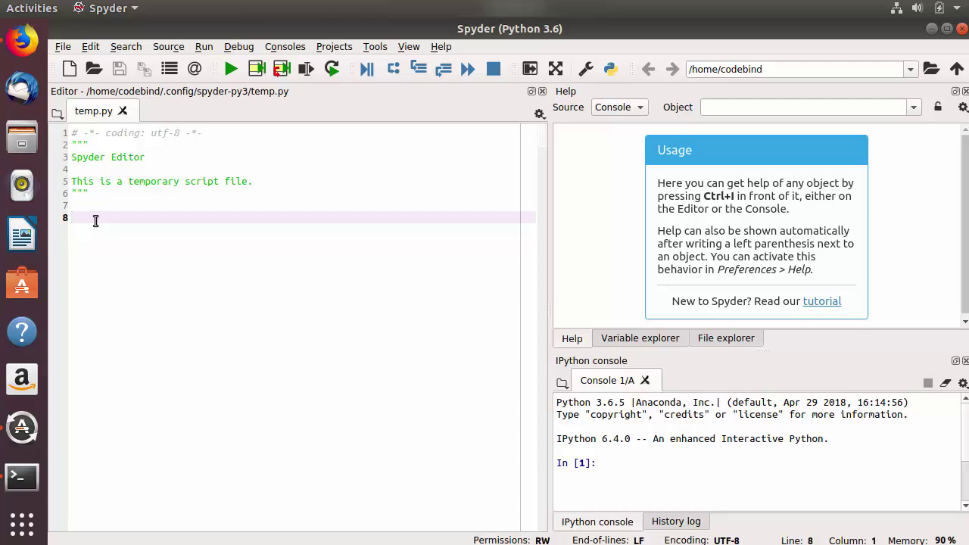
type("5+5")
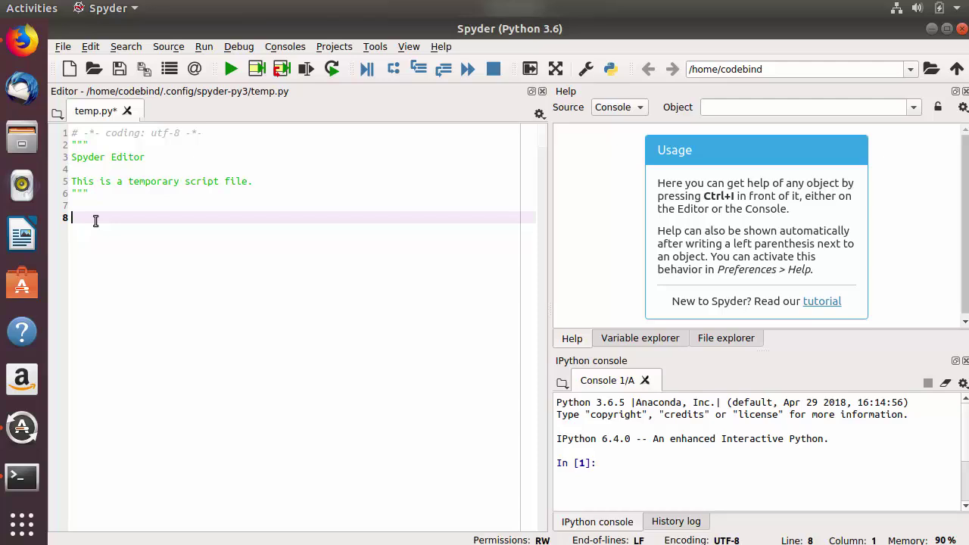
left_click_drag(92, 219, 70, 217)
key("F9")
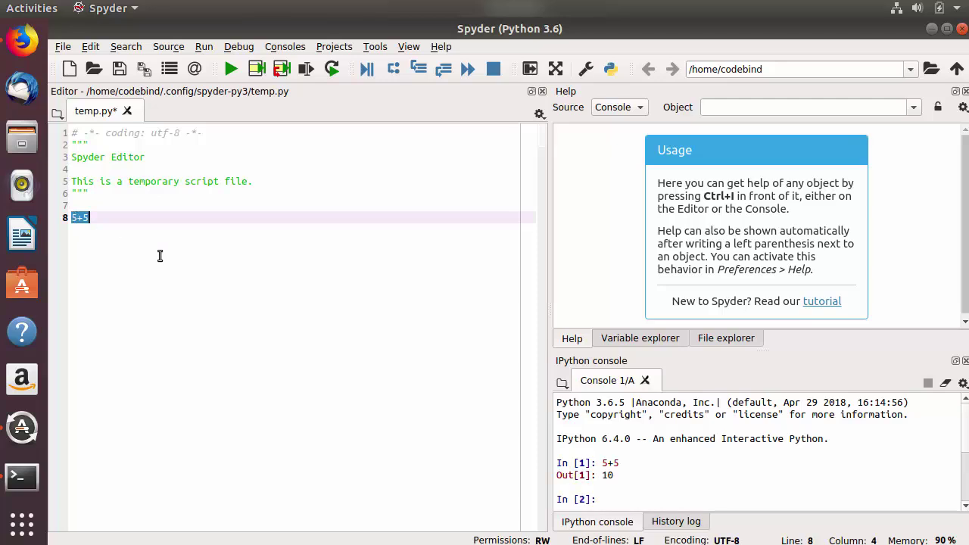
Step: Check the Out[1]: 10 result and delete the 5+5 test line
double_click(609, 474)
left_click(177, 224)
key("BackSpace")
key("BackSpace")
key("BackSpace")
key("BackSpace")
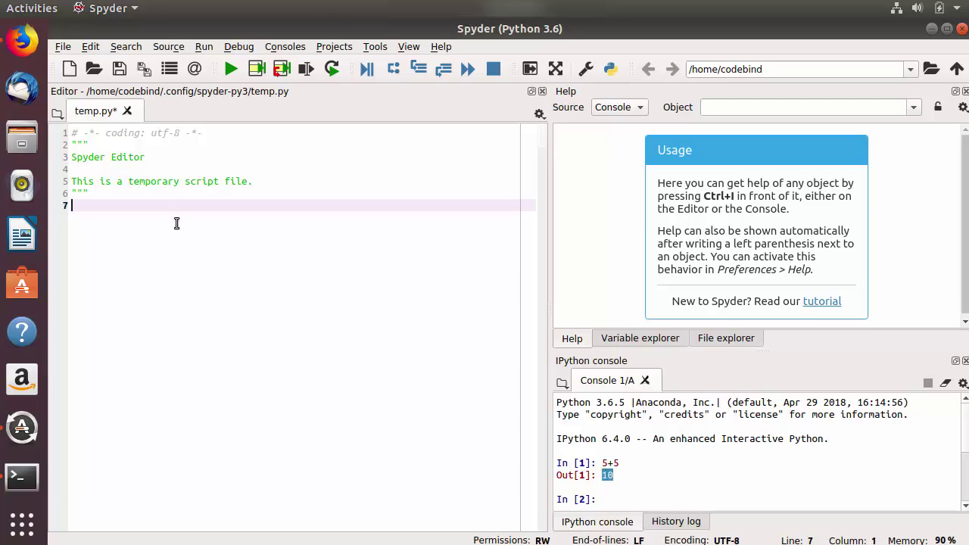
Step: Write print("Heloo World") on line 8, save temp.py and run it
key("Return")
type("p")
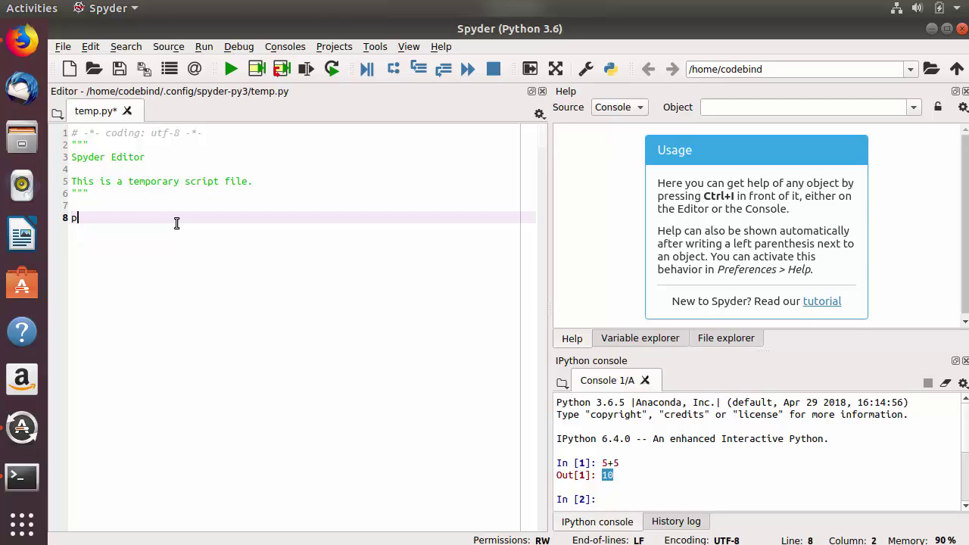
type("rint(\"\"")
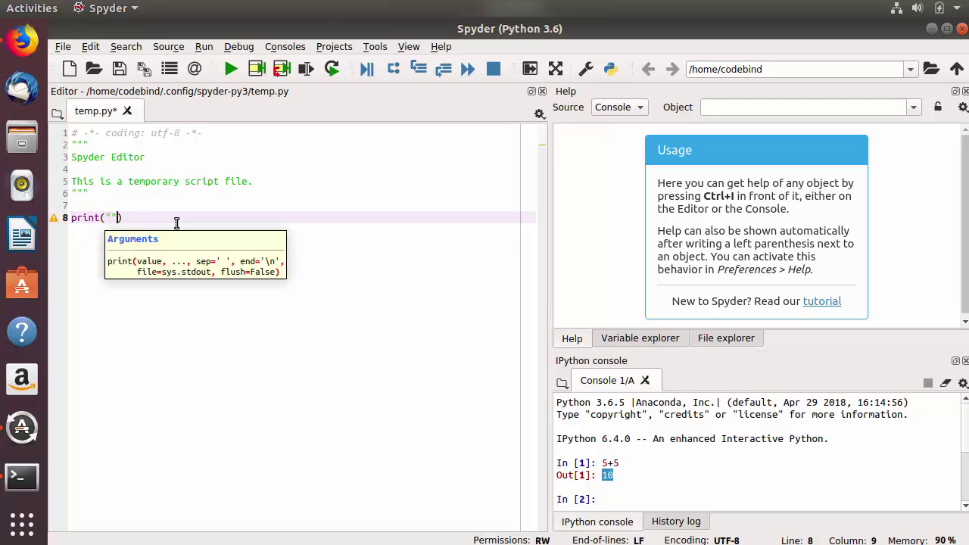
type("Heloo World")
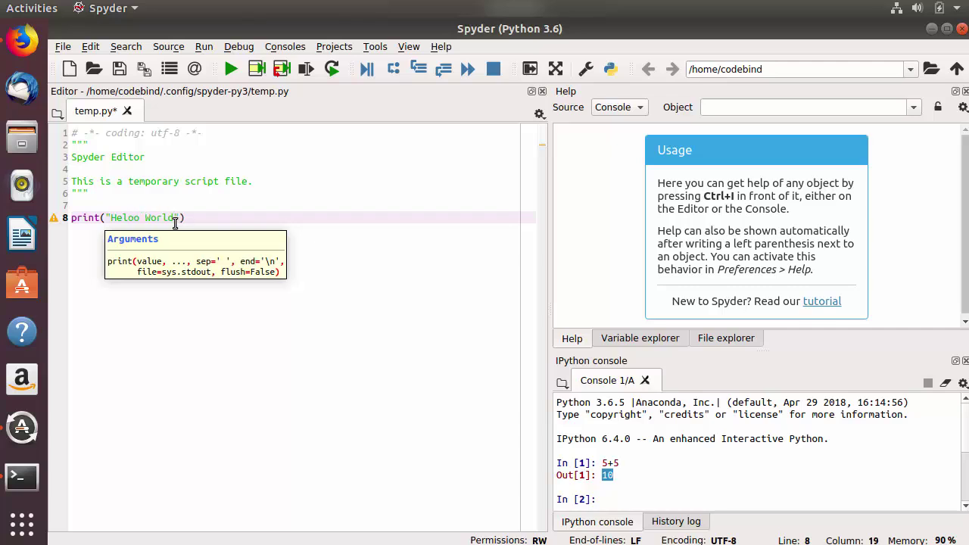
key("ctrl+s")
key("End")
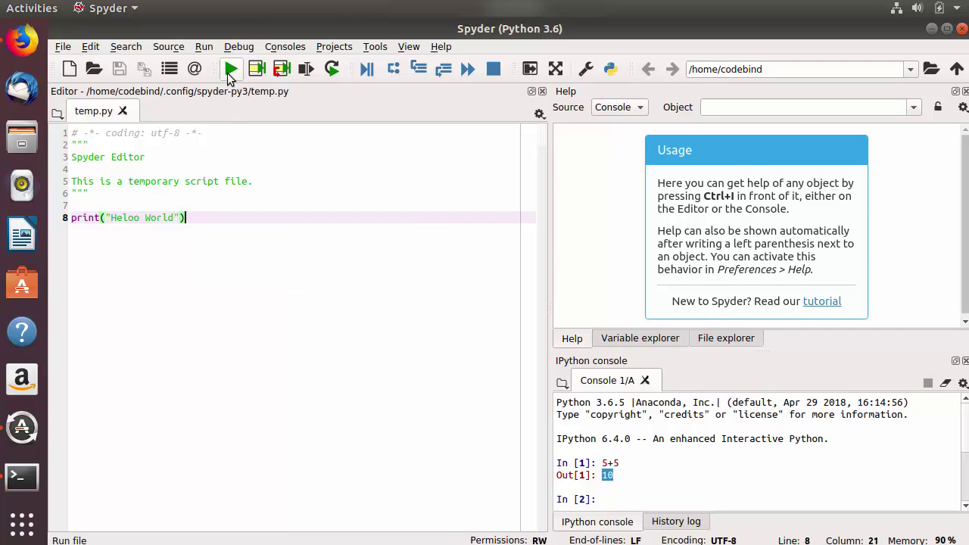
left_click(227, 73)
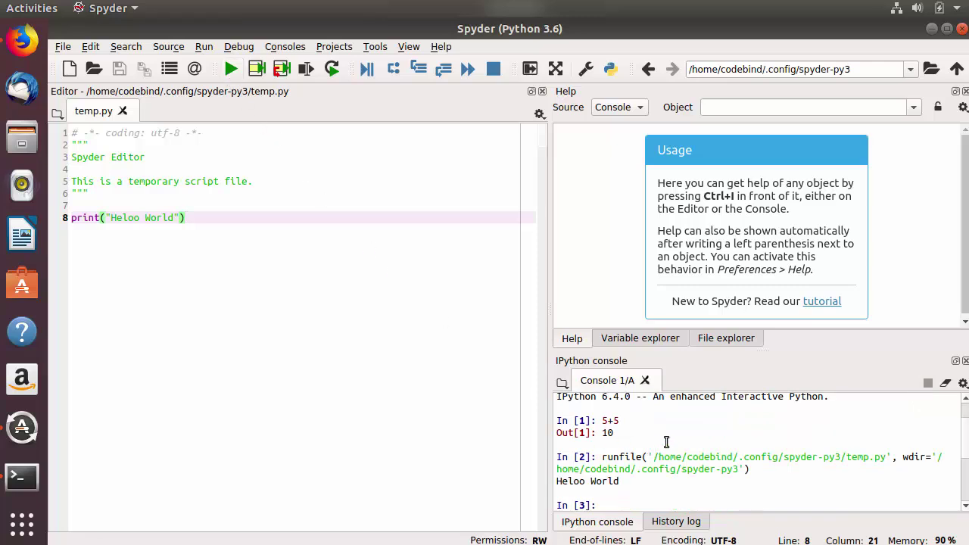
scroll(666, 442, "down", 2)
left_click_drag(622, 435, 555, 433)
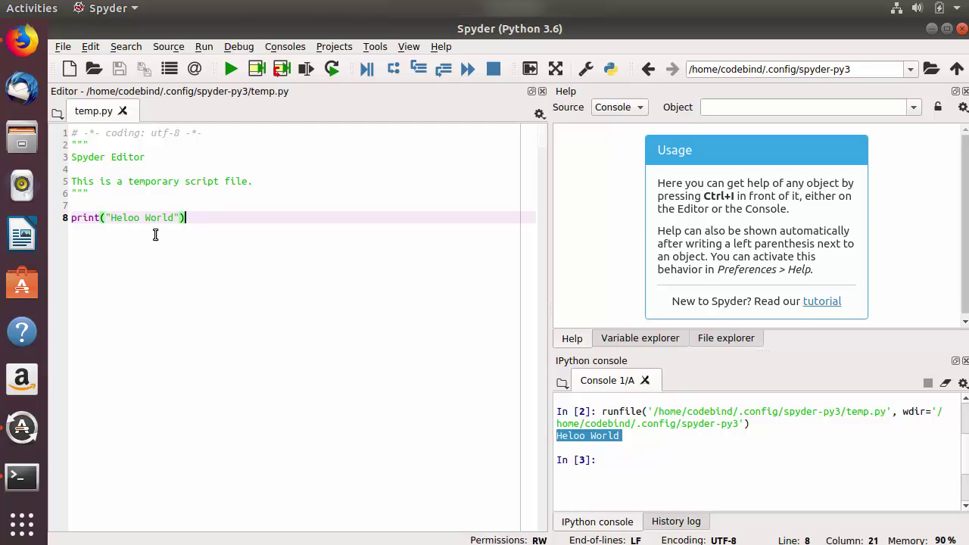
Step: Correct Heloo to Hello, save and rerun so the console prints Hello World
left_click(136, 218)
key("BackSpace")
type("l")
key("ctrl+s")
left_click(231, 69)
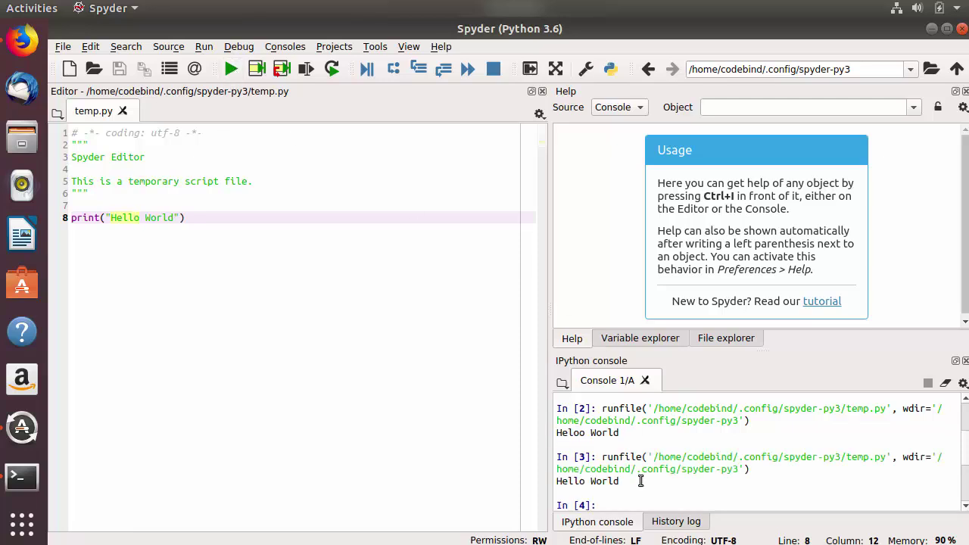
triple_click(558, 481)
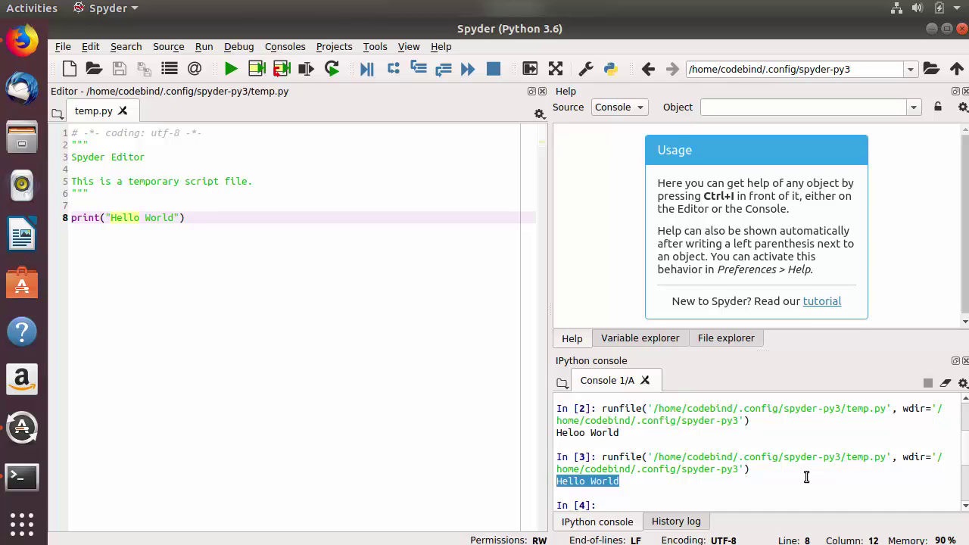
triple_click(602, 480)
left_click(270, 361)
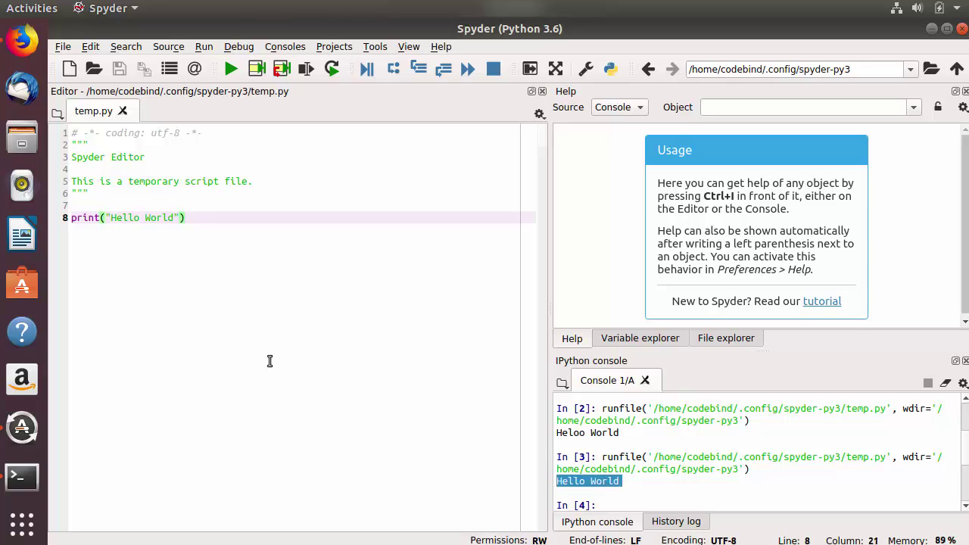